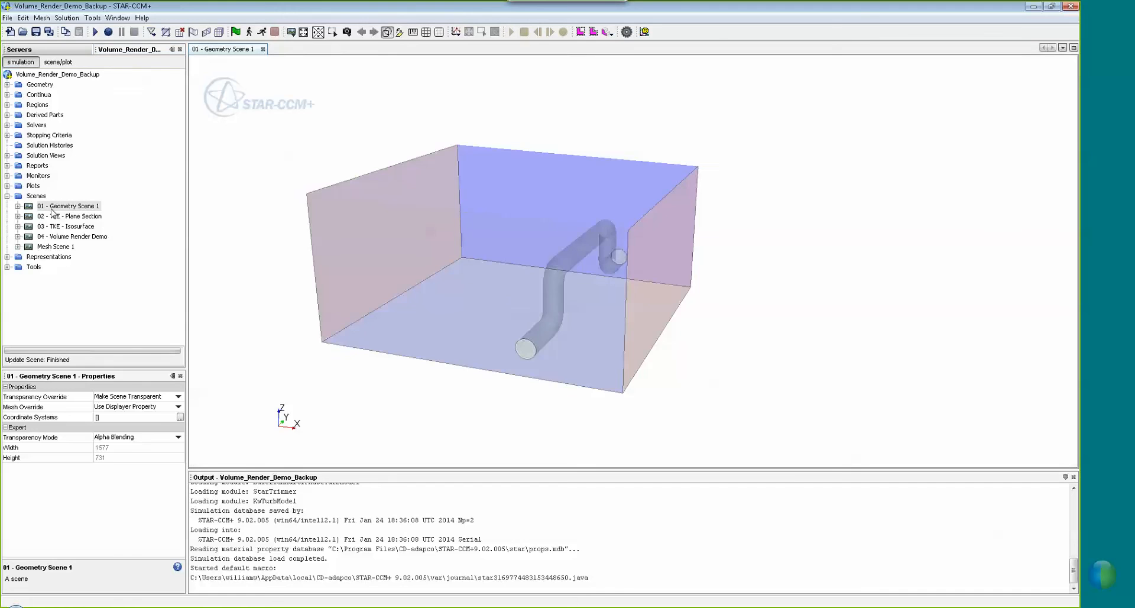
{"action": "left_click_drag", "start_coordinate": [523, 308], "coordinate": [646, 278]}
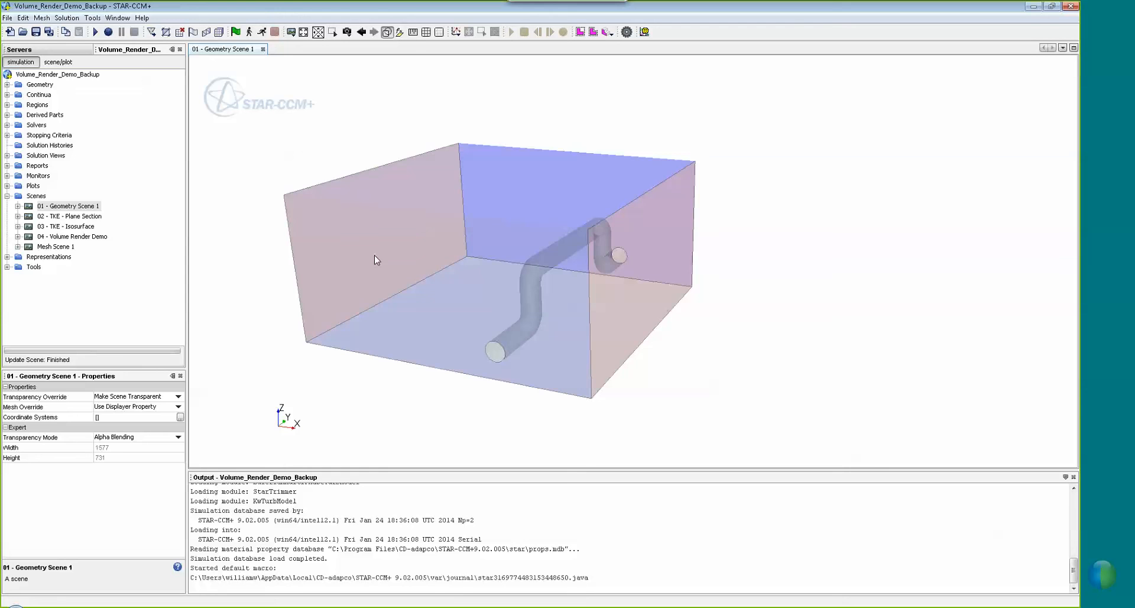
{"action": "left_click", "coordinate": [618, 277]}
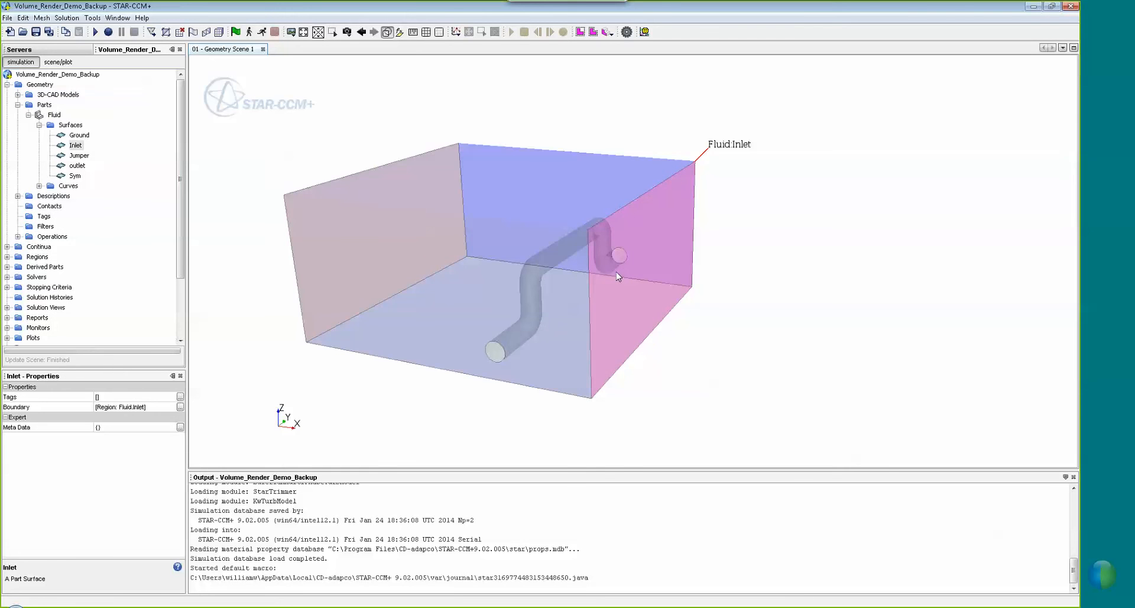
{"action": "left_click_drag", "start_coordinate": [619, 277], "coordinate": [408, 227]}
{"action": "left_click", "coordinate": [473, 249]}
{"action": "left_click_drag", "start_coordinate": [517, 233], "coordinate": [516, 258]}
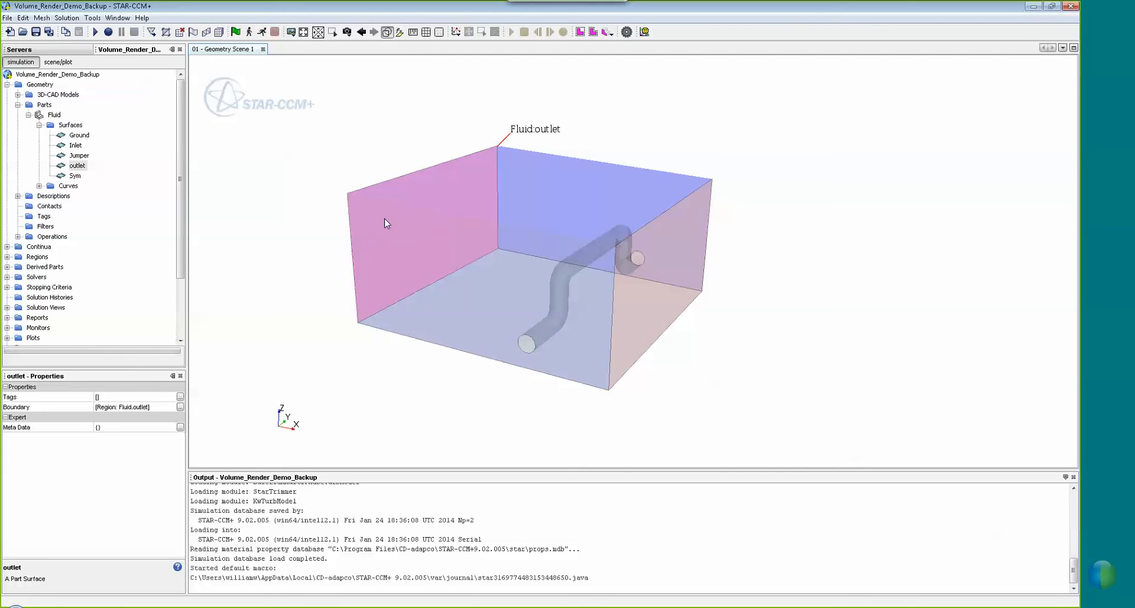
{"action": "left_click", "coordinate": [7, 85]}
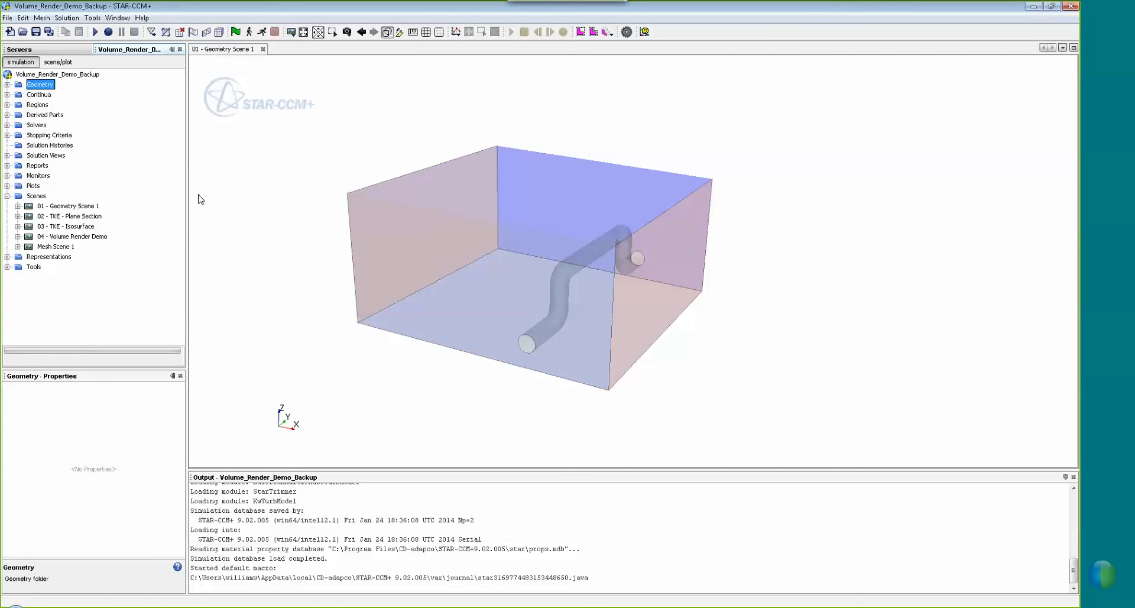
{"action": "left_click_drag", "start_coordinate": [455, 279], "coordinate": [461, 279]}
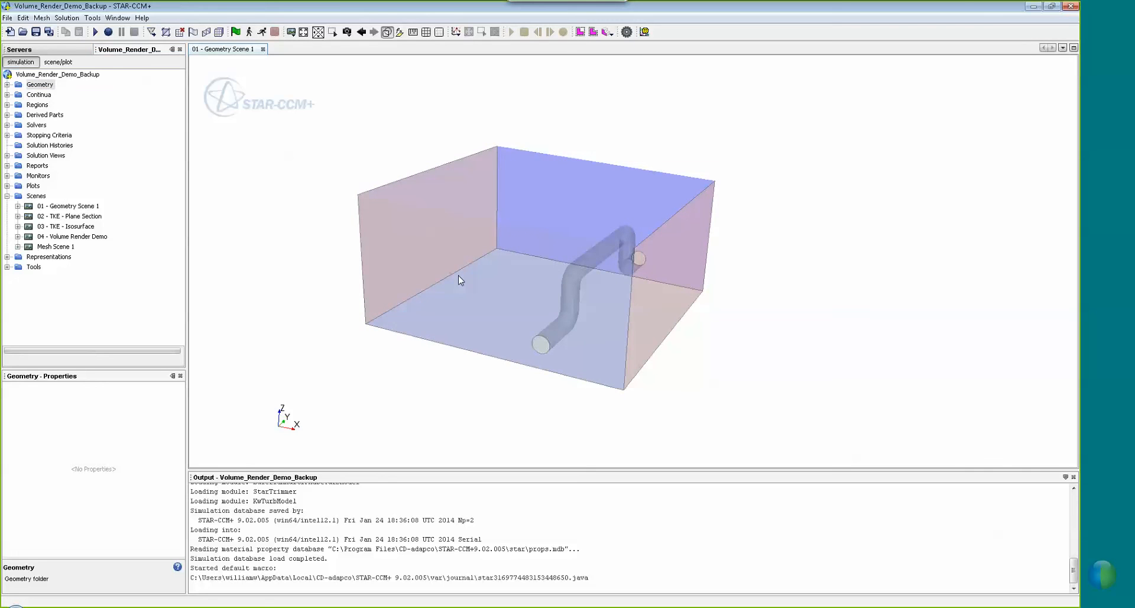
{"action": "double_click", "coordinate": [73, 216]}
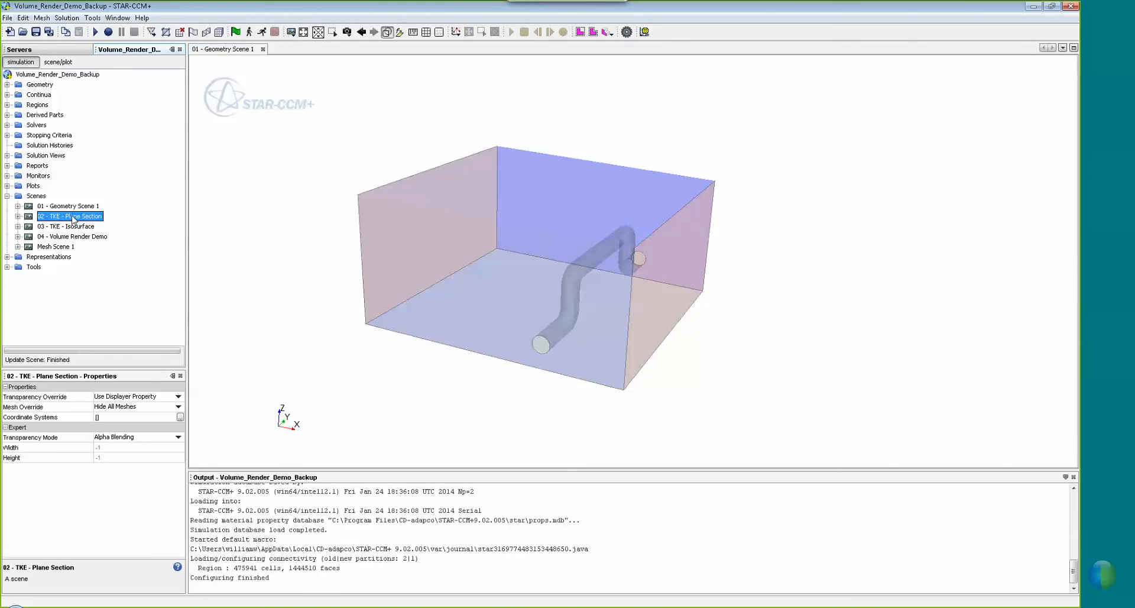
Orbit the TKE plane section to an oblique view, then turn it to face the viewer
{"action": "left_click_drag", "start_coordinate": [594, 230], "coordinate": [569, 217]}
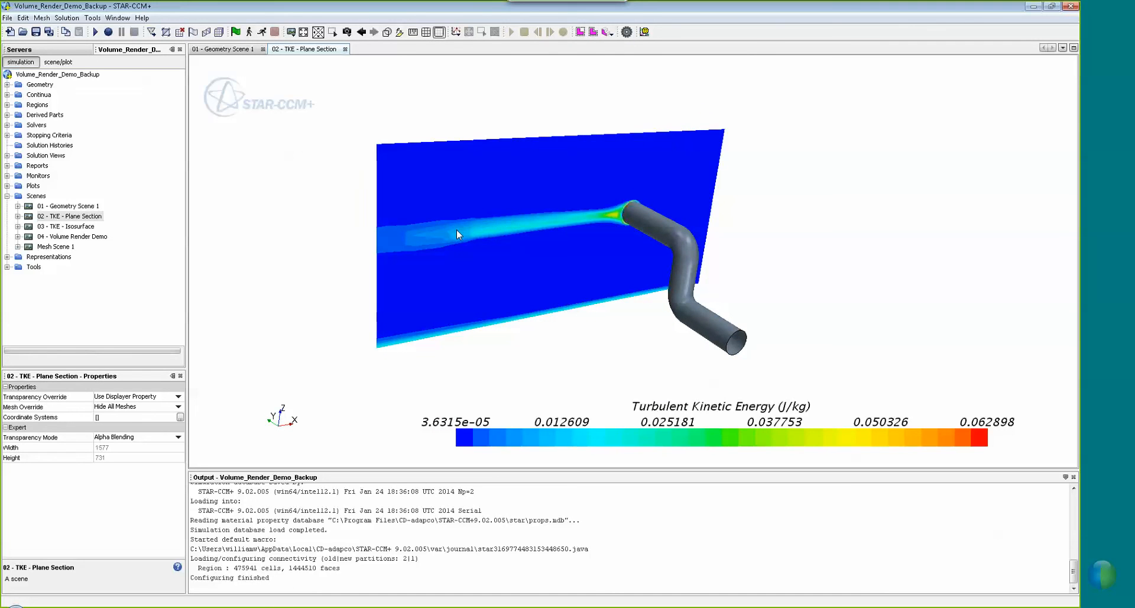
{"action": "left_click_drag", "start_coordinate": [459, 233], "coordinate": [547, 224]}
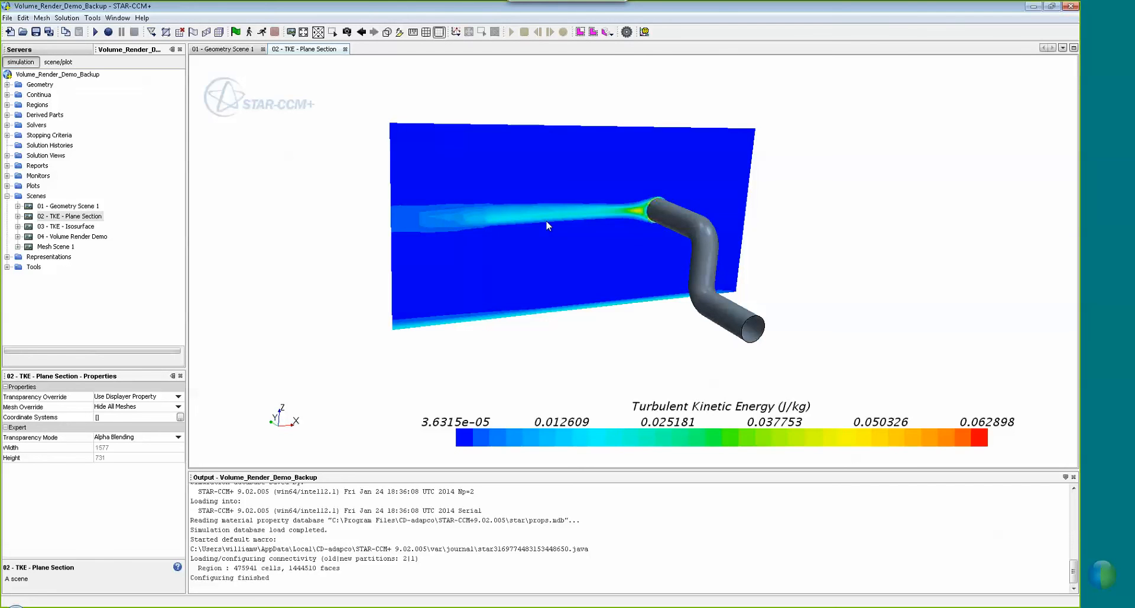
Open 03 - TKE - Isosurface, orbit the red isosurfaces to view from above, then select 04 - Volume Render Demo
{"action": "double_click", "coordinate": [83, 227]}
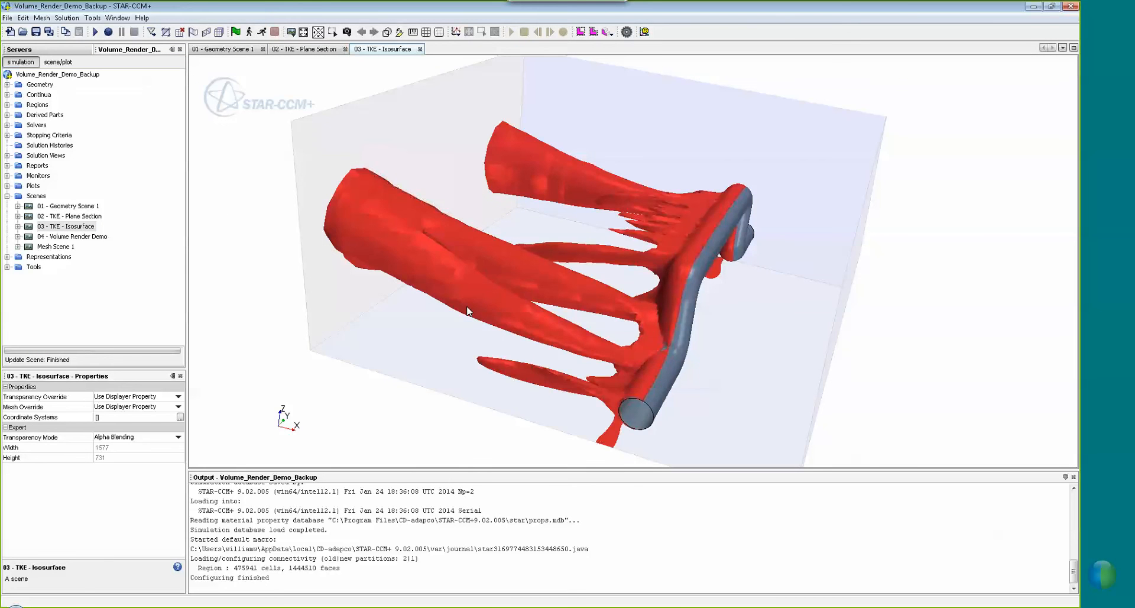
{"action": "left_click_drag", "start_coordinate": [493, 304], "coordinate": [673, 280]}
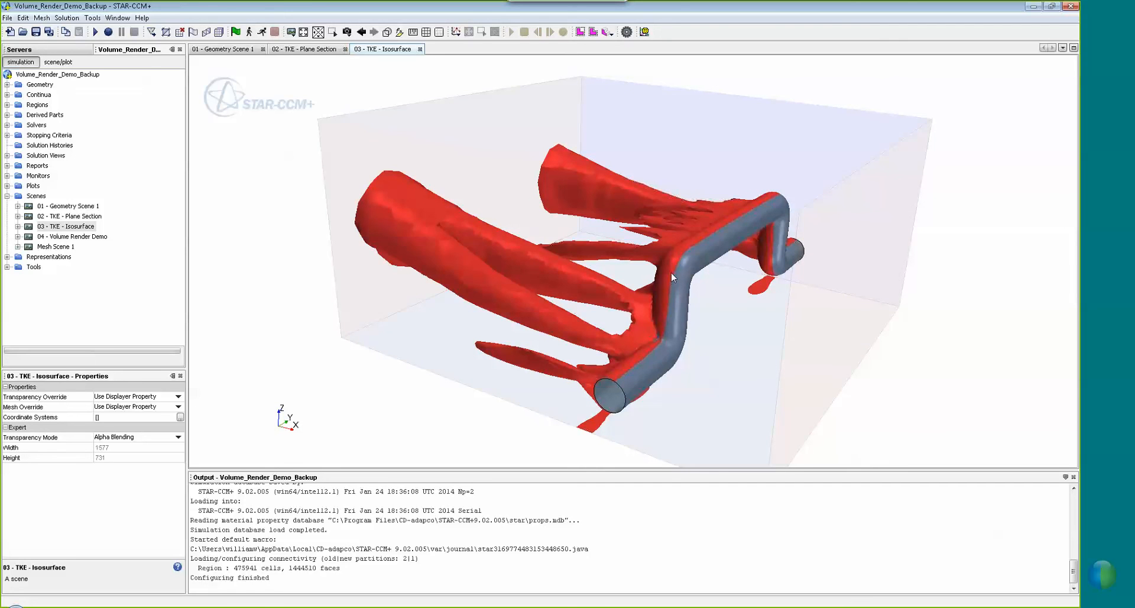
{"action": "left_click_drag", "start_coordinate": [673, 278], "coordinate": [791, 197]}
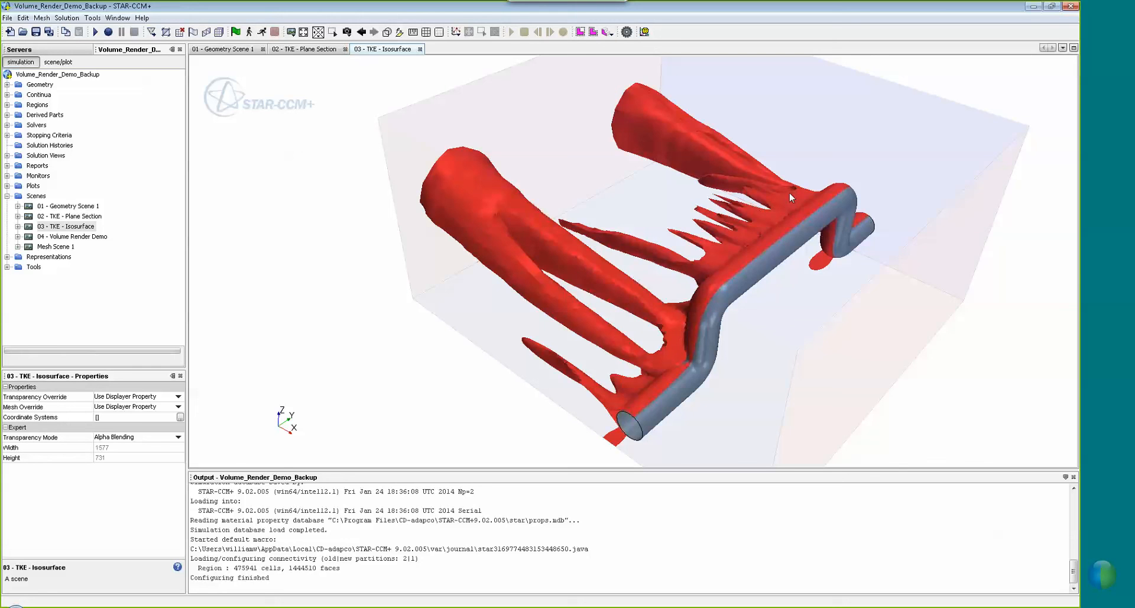
{"action": "left_click", "coordinate": [88, 236]}
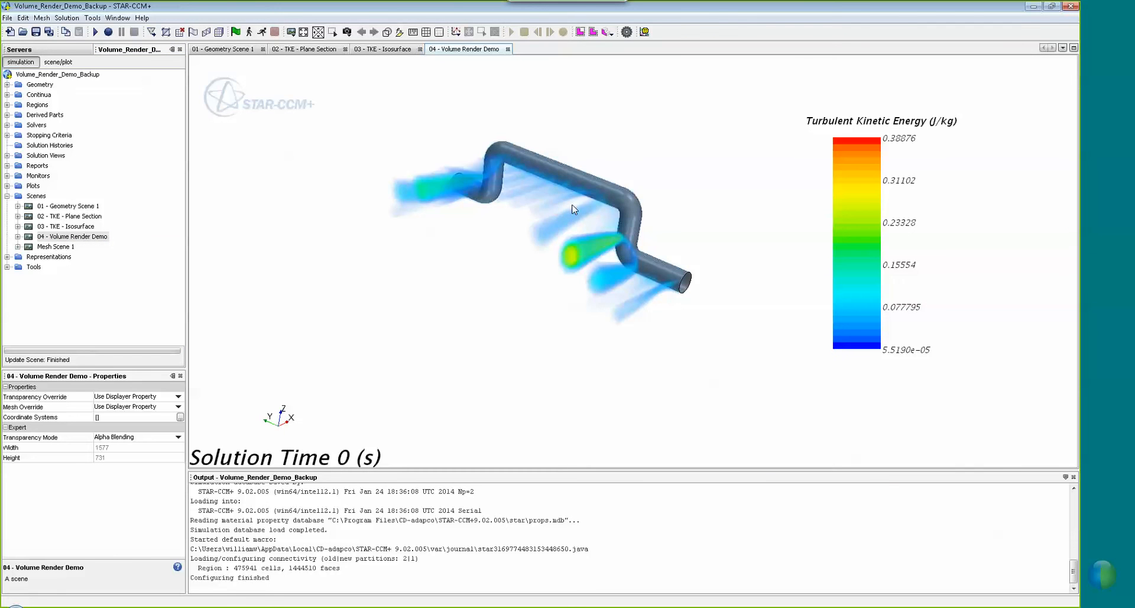
Orbit, pan and zoom the Volume Render Demo to view the TKE plumes from above and the side
{"action": "left_click_drag", "start_coordinate": [584, 175], "coordinate": [656, 218]}
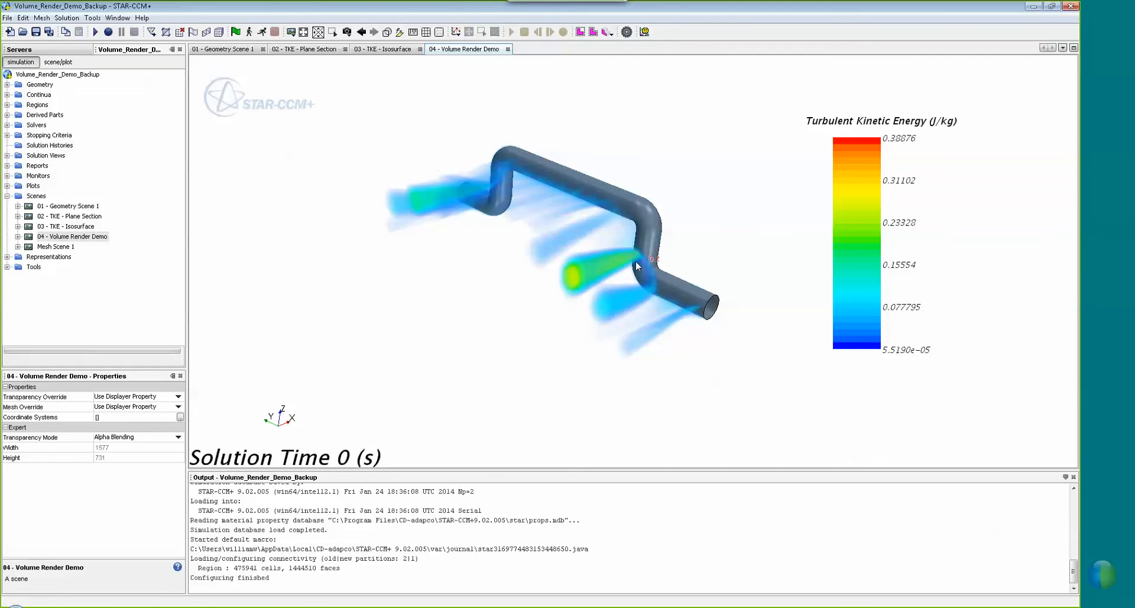
{"action": "middle_click_drag", "start_coordinate": [636, 260], "coordinate": [613, 257]}
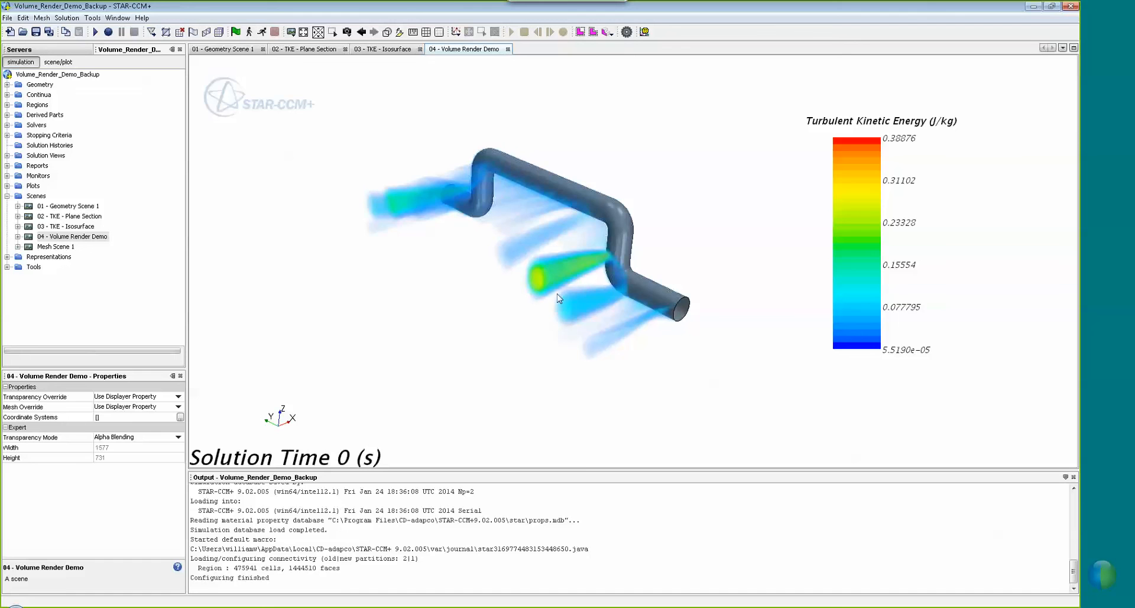
{"action": "left_click_drag", "start_coordinate": [620, 252], "coordinate": [582, 149]}
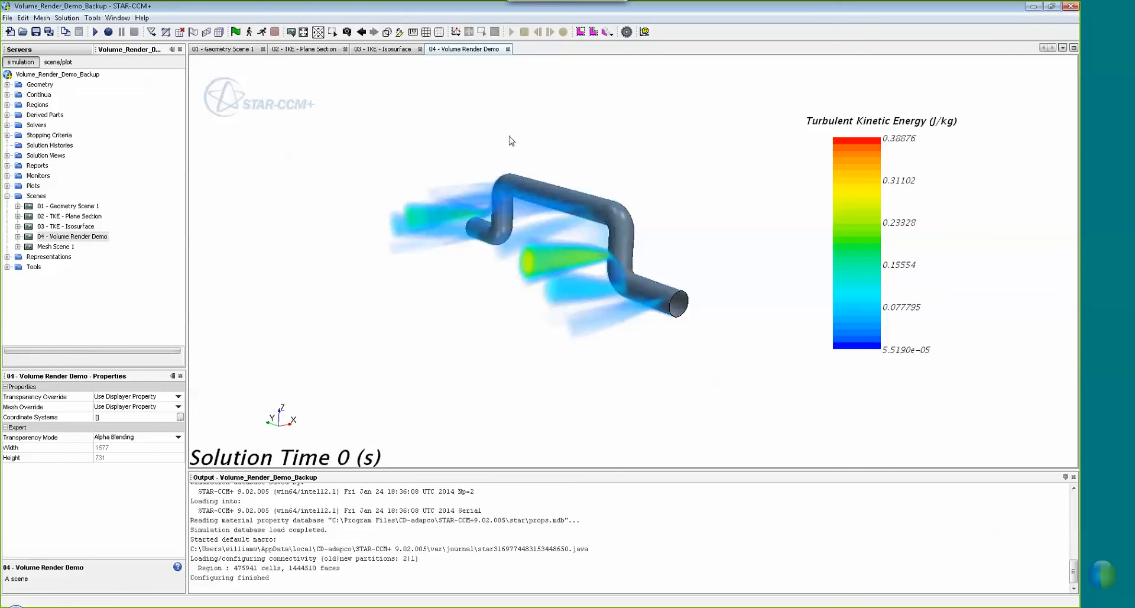
{"action": "left_click_drag", "start_coordinate": [533, 195], "coordinate": [555, 229]}
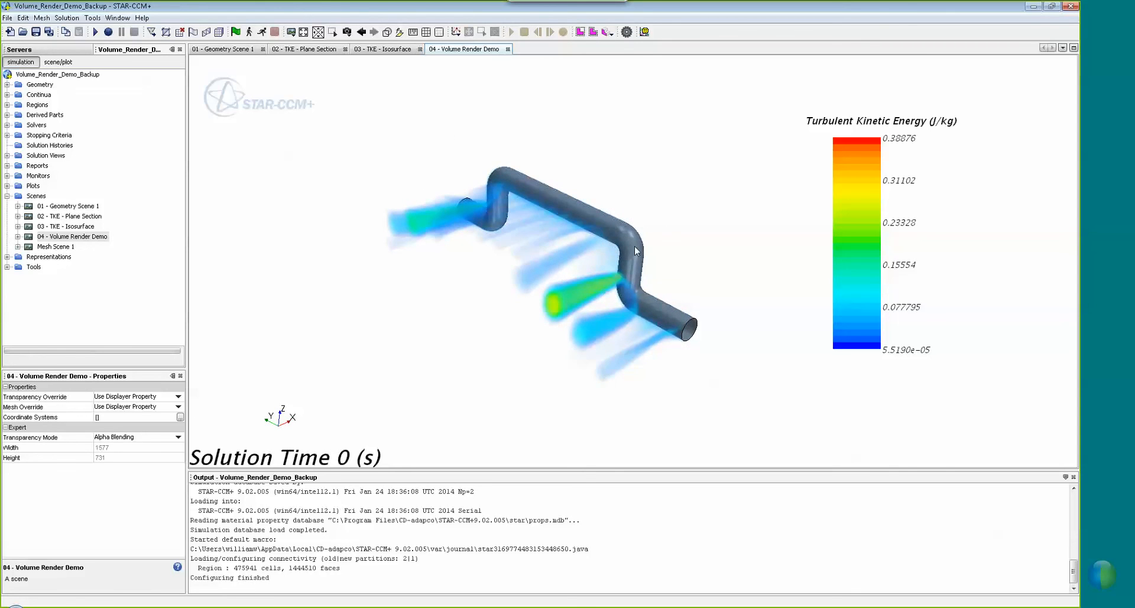
{"action": "scroll", "coordinate": [645, 248], "scroll_direction": "up", "scroll_amount": 3}
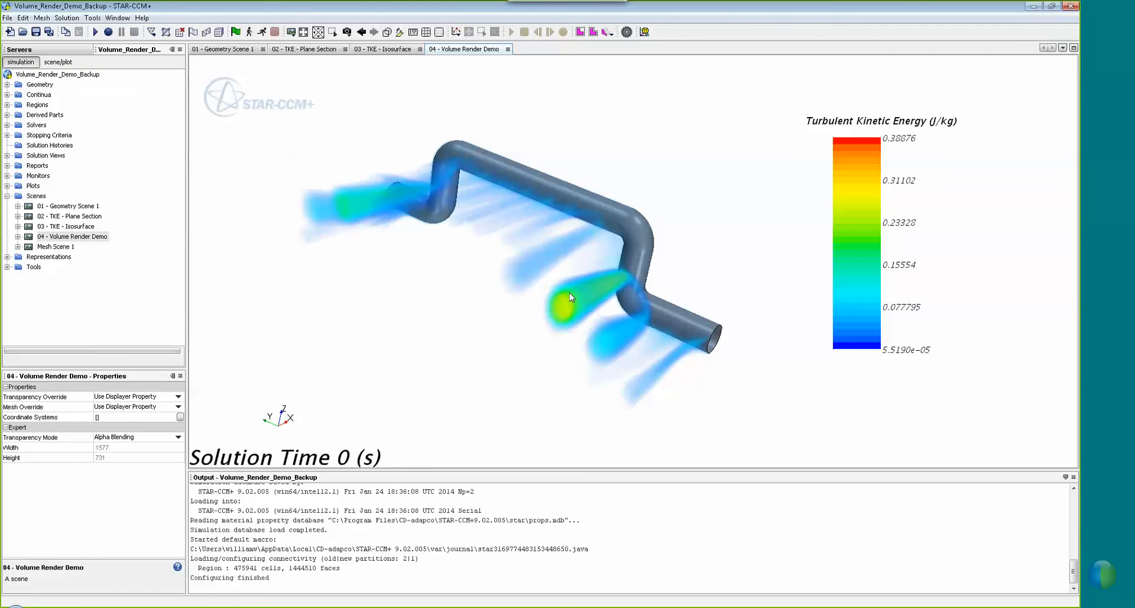
{"action": "left_click_drag", "start_coordinate": [573, 193], "coordinate": [505, 212]}
{"action": "left_click_drag", "start_coordinate": [596, 207], "coordinate": [489, 135]}
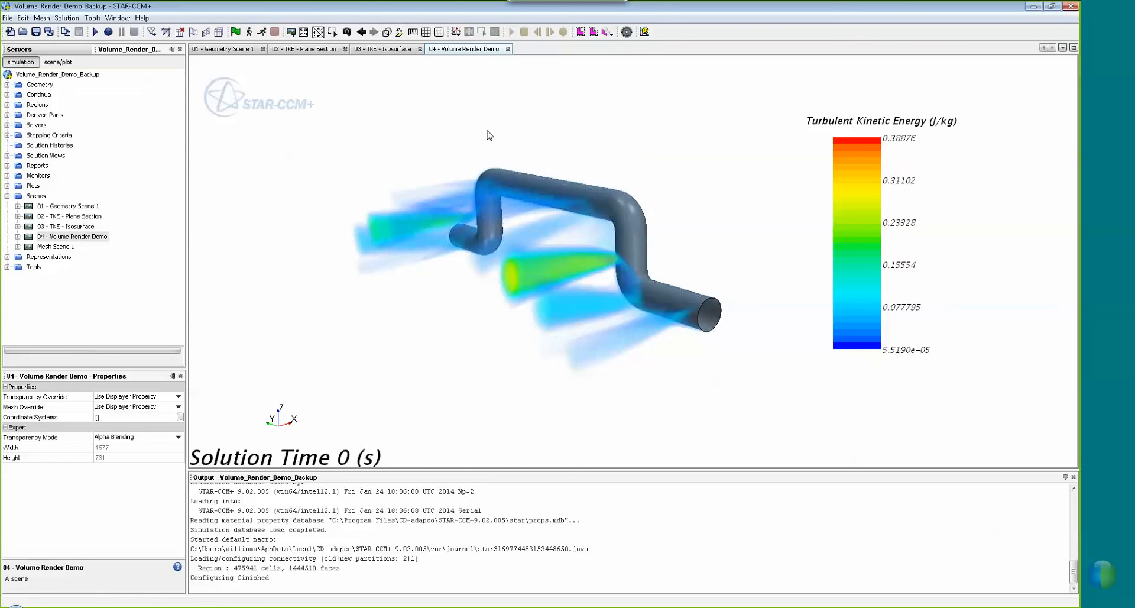
{"action": "left_click_drag", "start_coordinate": [610, 203], "coordinate": [595, 200]}
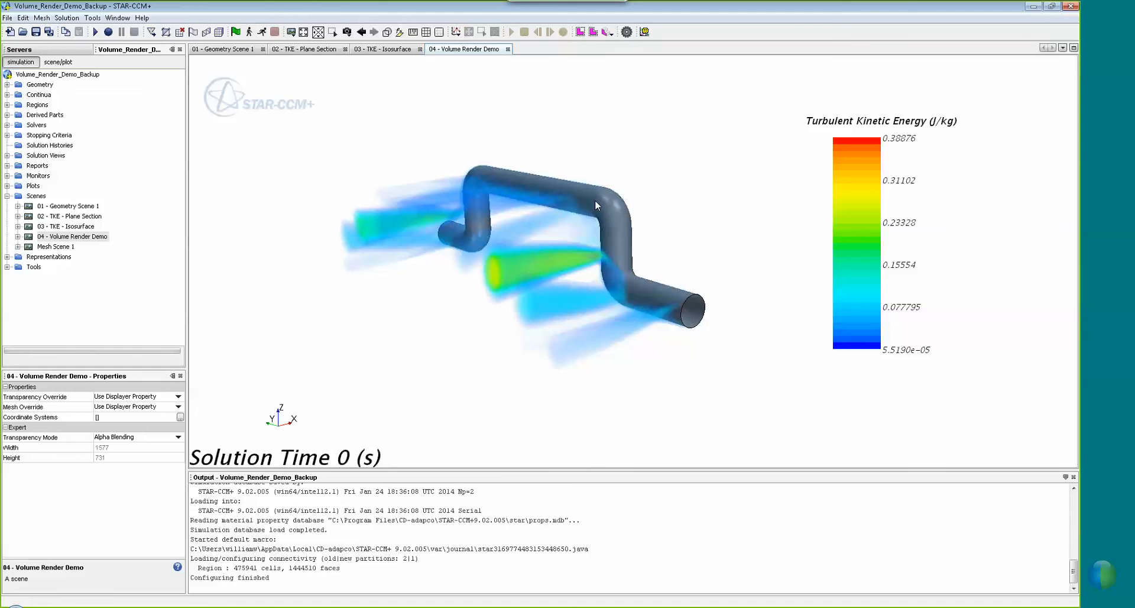
{"action": "left_click_drag", "start_coordinate": [576, 200], "coordinate": [612, 218]}
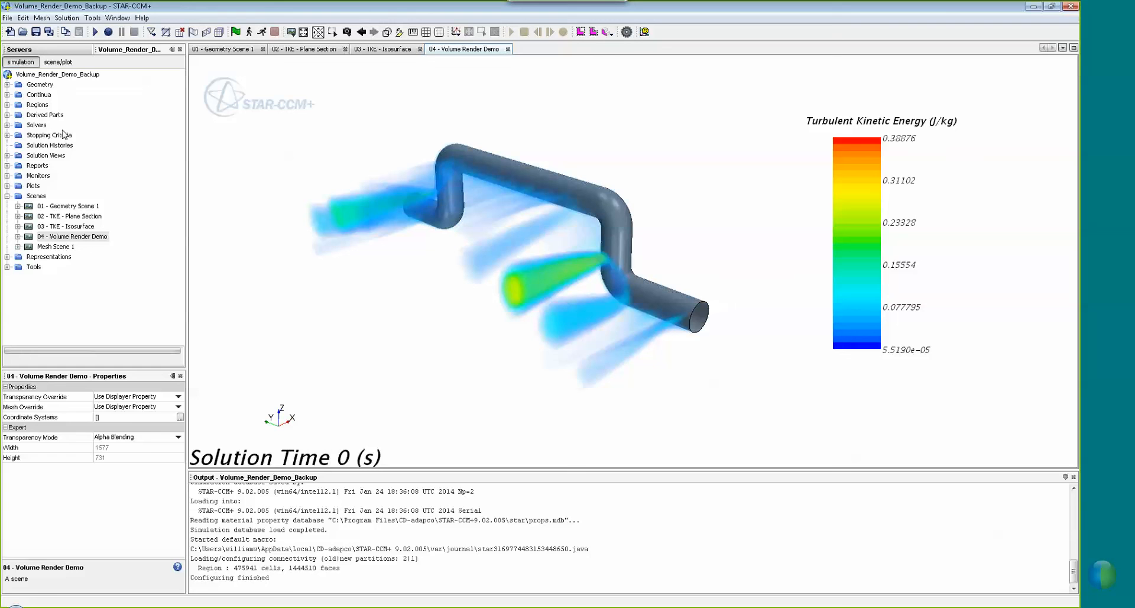
Start a new Resampled Volume derived part from Derived Parts
{"action": "left_click", "coordinate": [36, 115]}
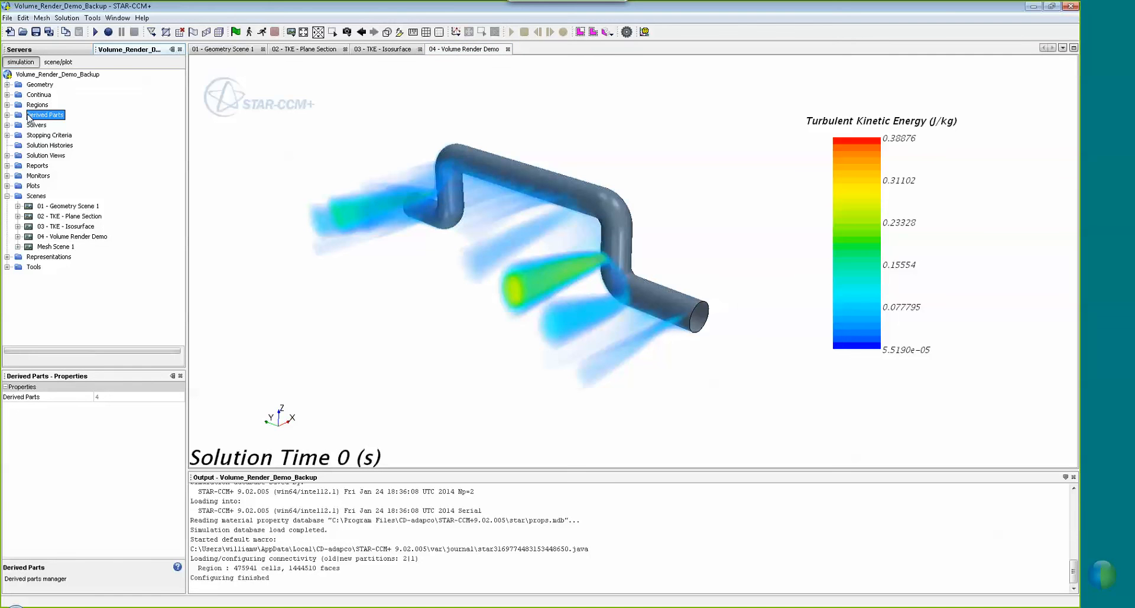
{"action": "right_click", "coordinate": [26, 120]}
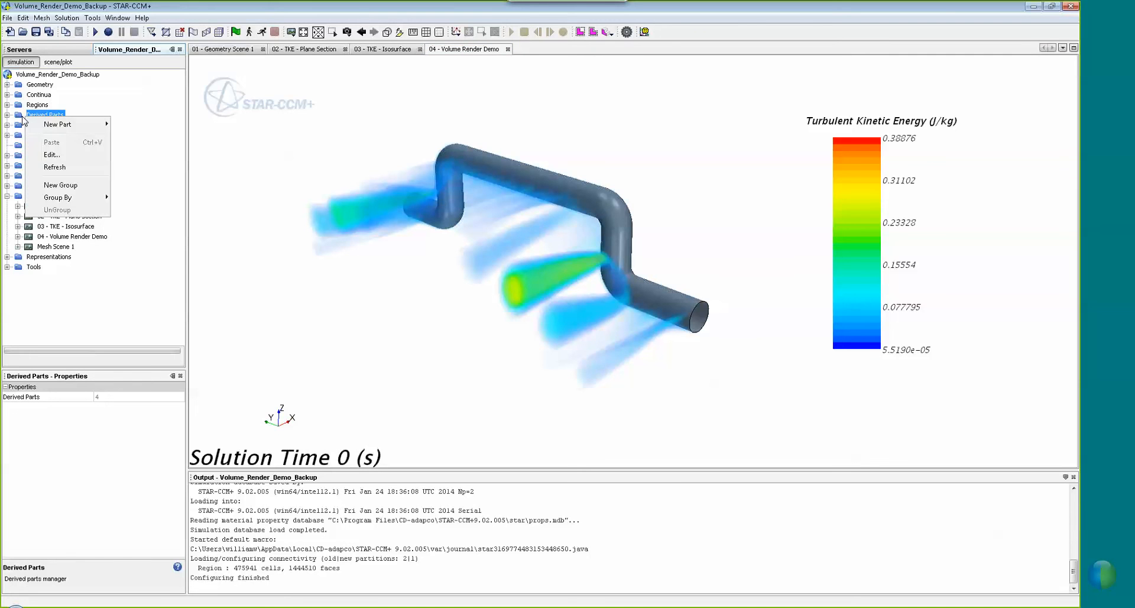
{"action": "mouse_move", "coordinate": [59, 126]}
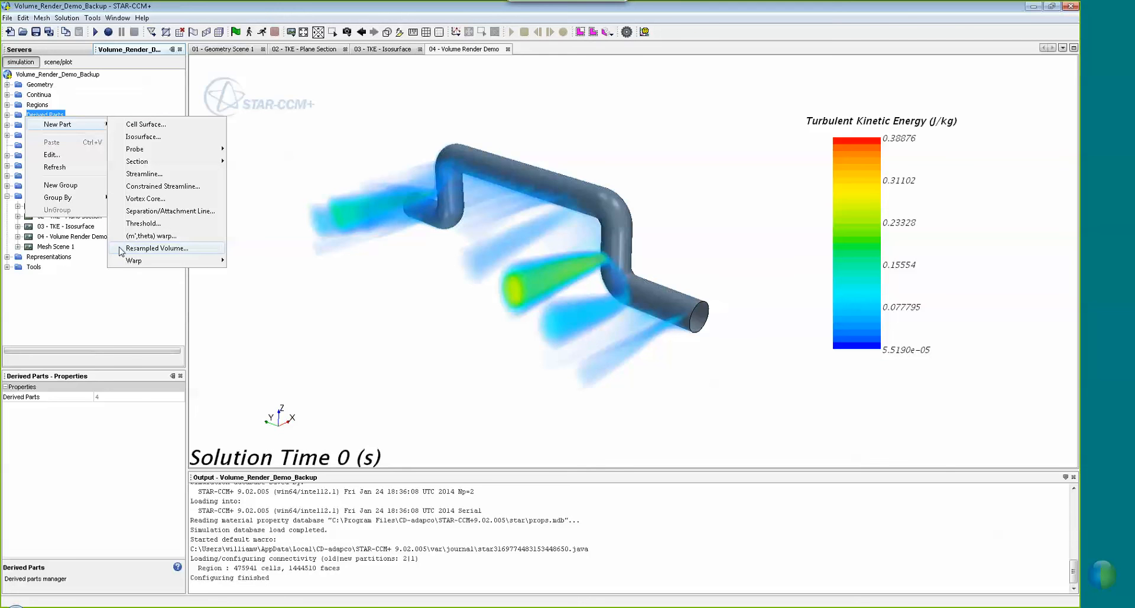
{"action": "left_click", "coordinate": [153, 248]}
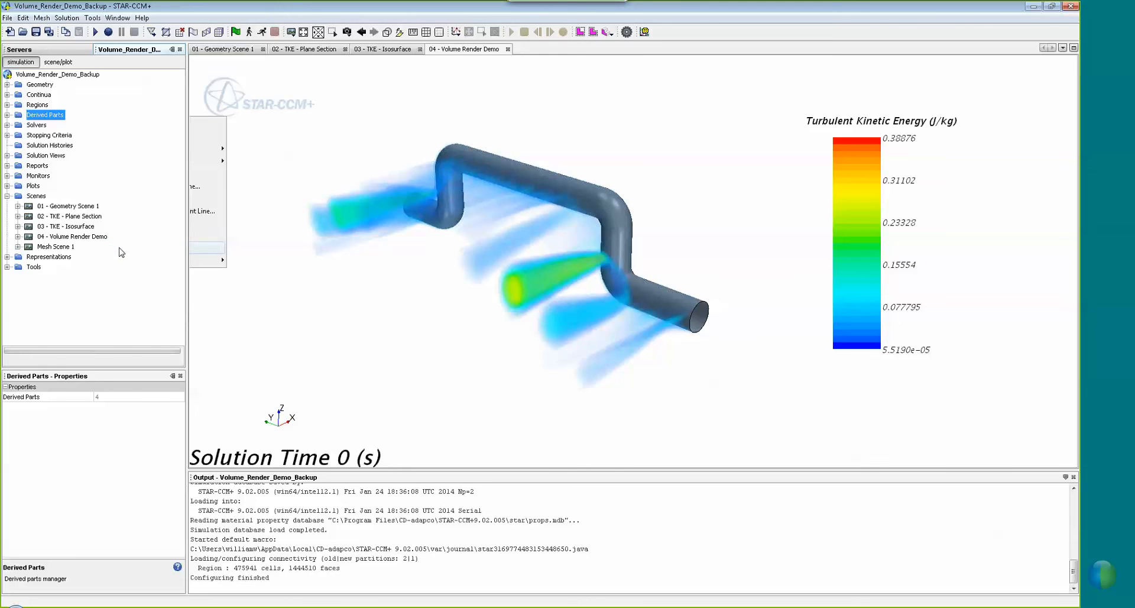
Pull the resample box's front and side faces inward around the pipe (Y size 4.495)
{"action": "scroll", "coordinate": [461, 235], "scroll_direction": "down", "scroll_amount": 3}
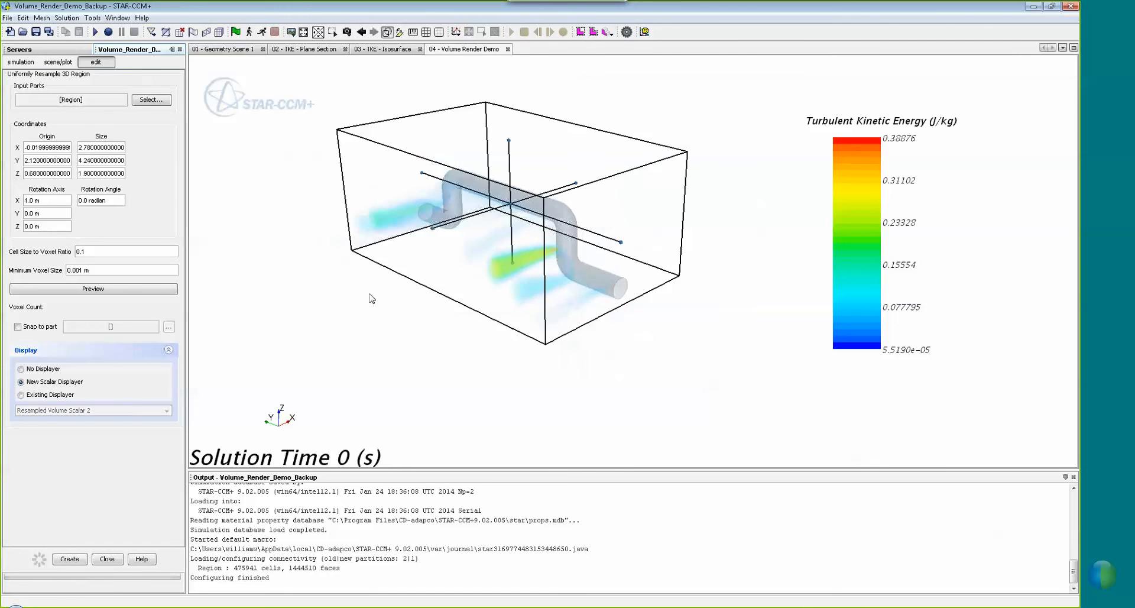
{"action": "mouse_move", "coordinate": [369, 318]}
{"action": "left_mouse_down"}
{"action": "mouse_move", "coordinate": [276, 309]}
{"action": "mouse_move", "coordinate": [399, 336]}
{"action": "left_mouse_up"}
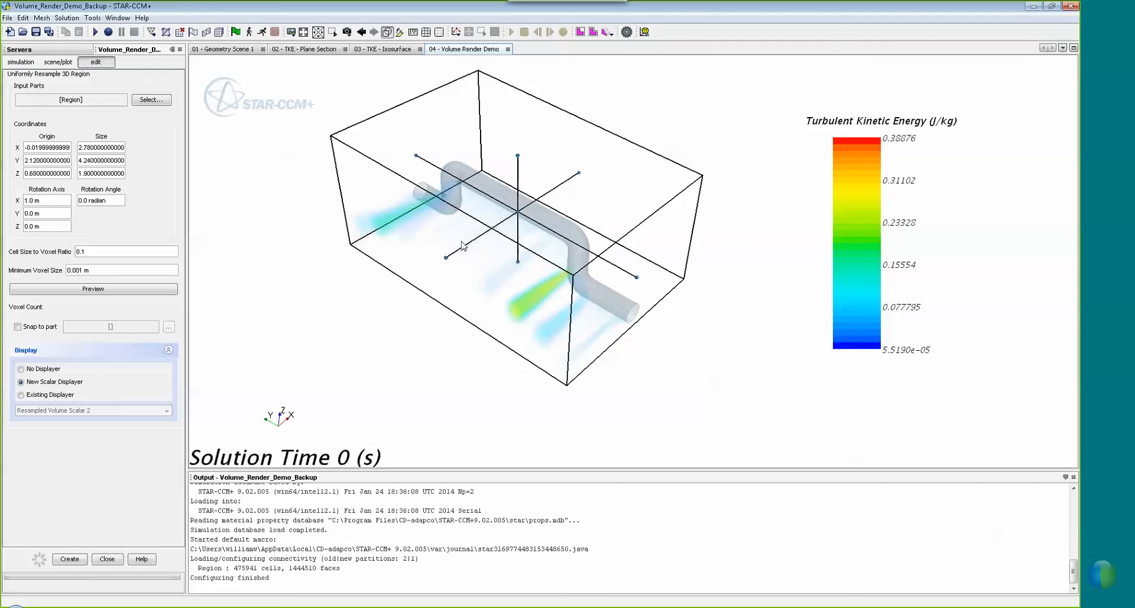
{"action": "left_click_drag", "start_coordinate": [447, 257], "coordinate": [496, 236]}
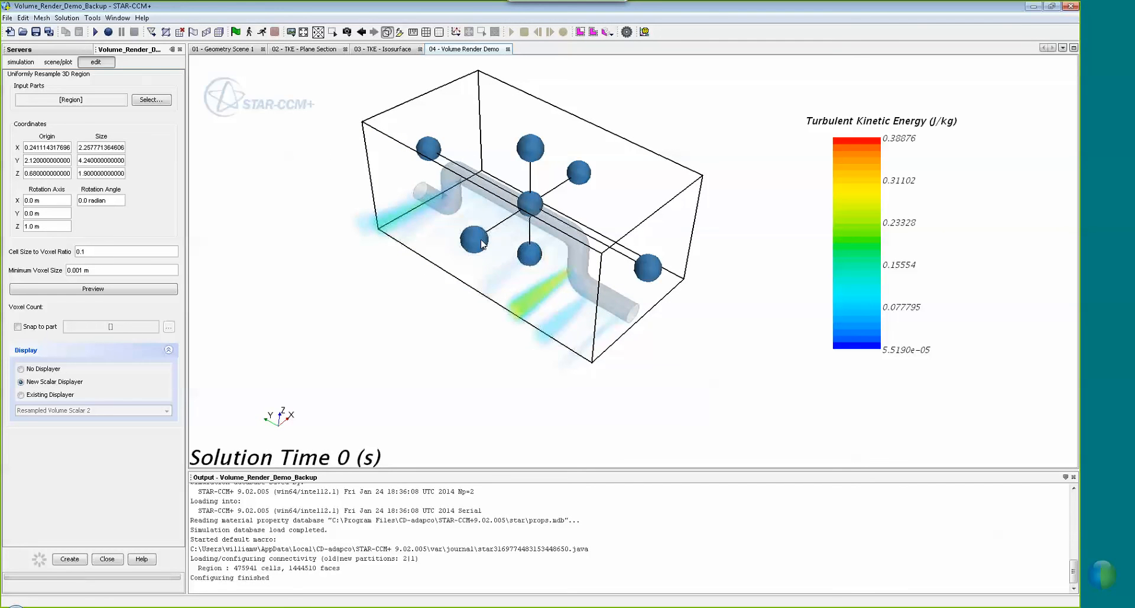
{"action": "left_click_drag", "start_coordinate": [480, 244], "coordinate": [462, 269]}
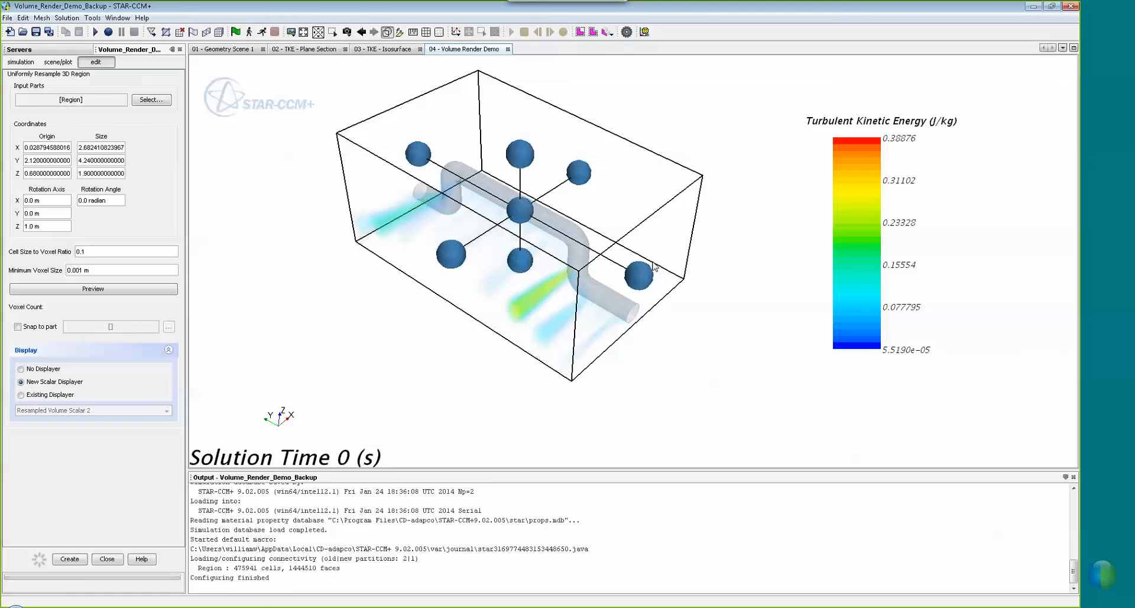
{"action": "mouse_move", "coordinate": [651, 273]}
{"action": "left_mouse_down"}
{"action": "mouse_move", "coordinate": [537, 202]}
{"action": "mouse_move", "coordinate": [530, 220]}
{"action": "mouse_move", "coordinate": [654, 285]}
{"action": "left_mouse_up"}
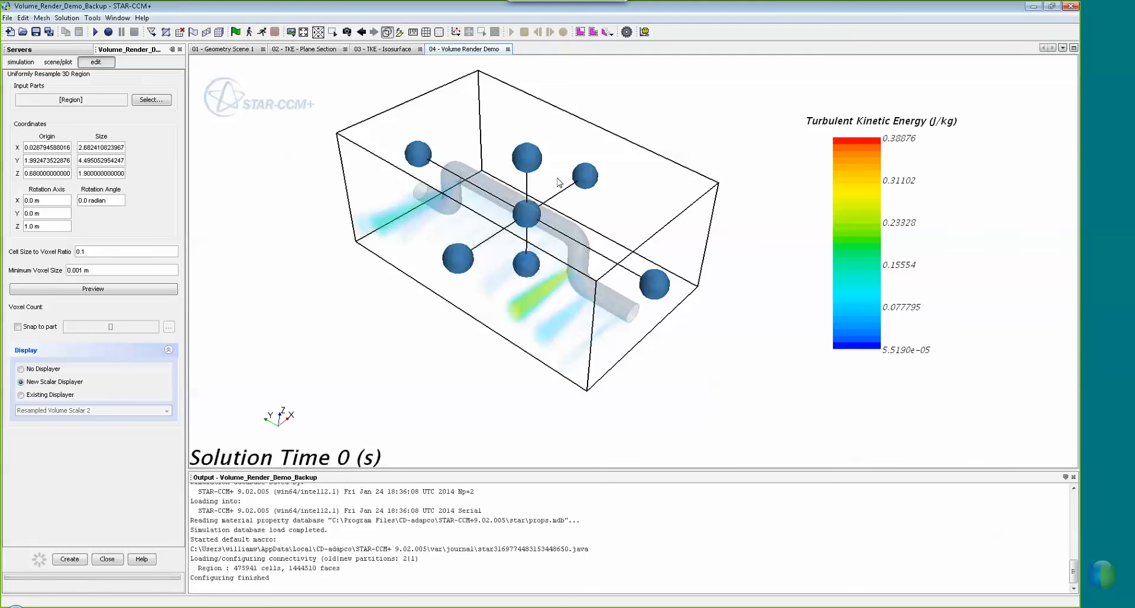
{"action": "left_click_drag", "start_coordinate": [337, 278], "coordinate": [336, 265]}
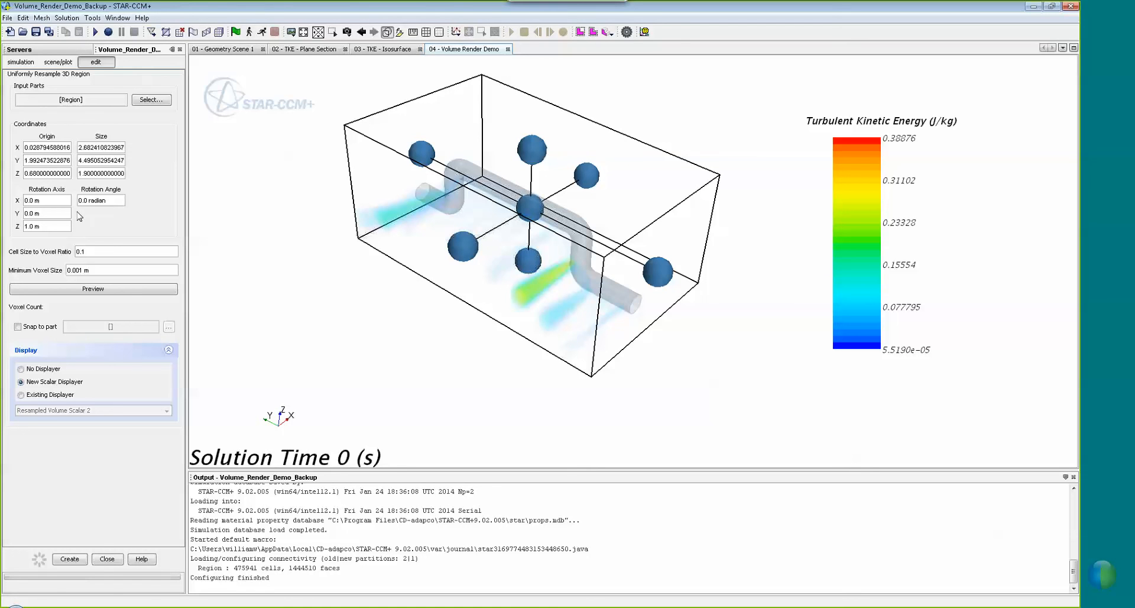
Set Cell Size to Voxel Ratio to 0.01 and preview the voxel grid
{"action": "double_click", "coordinate": [98, 251]}
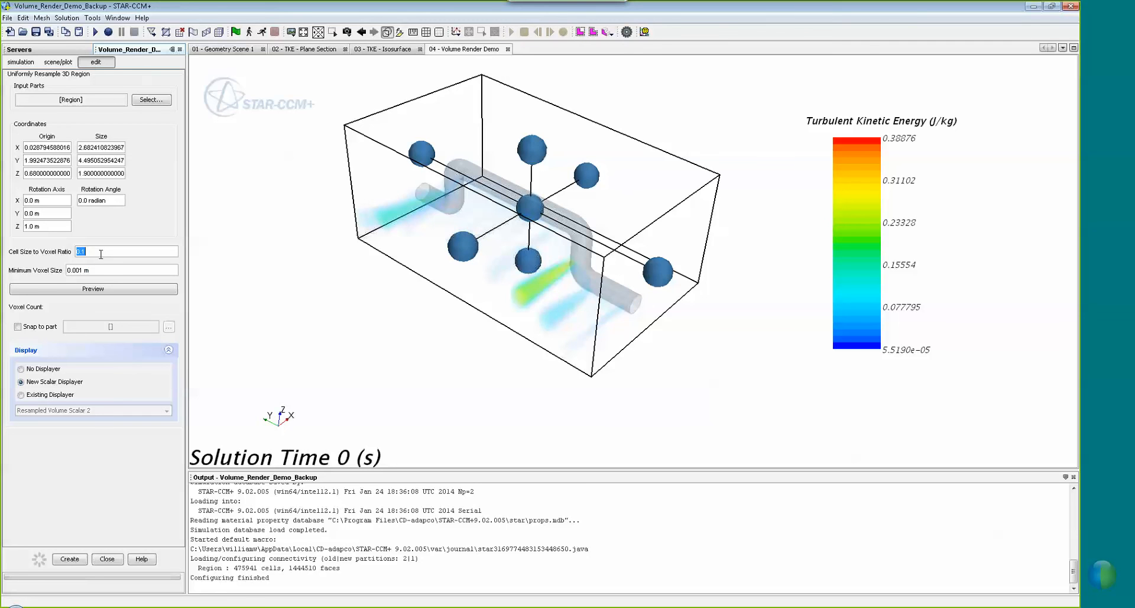
{"action": "double_click", "coordinate": [112, 270]}
{"action": "left_click", "coordinate": [115, 254]}
{"action": "left_click", "coordinate": [115, 267]}
{"action": "left_click", "coordinate": [122, 255]}
{"action": "left_click", "coordinate": [111, 252]}
{"action": "left_click", "coordinate": [101, 270]}
{"action": "left_click", "coordinate": [109, 251]}
{"action": "left_click", "coordinate": [112, 290]}
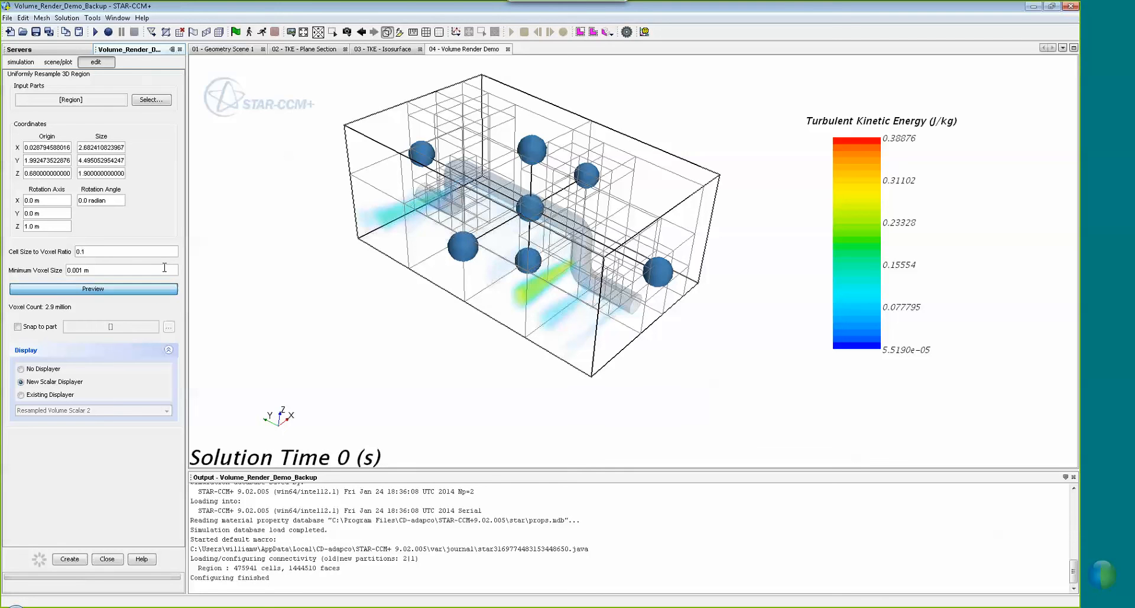
{"action": "type", "text": "0"}
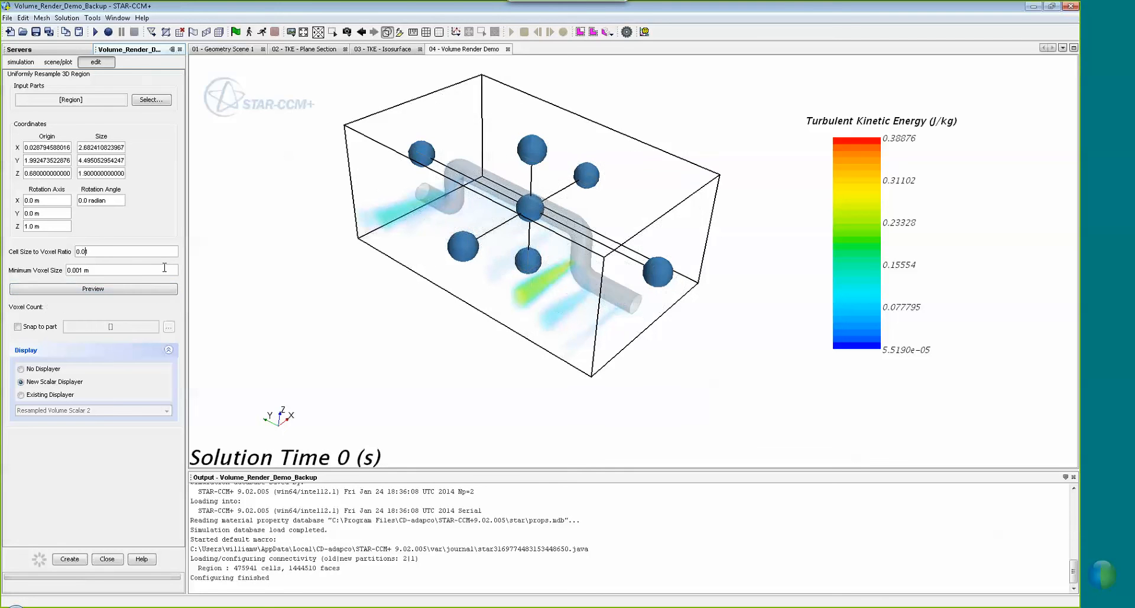
{"action": "left_click", "coordinate": [91, 288]}
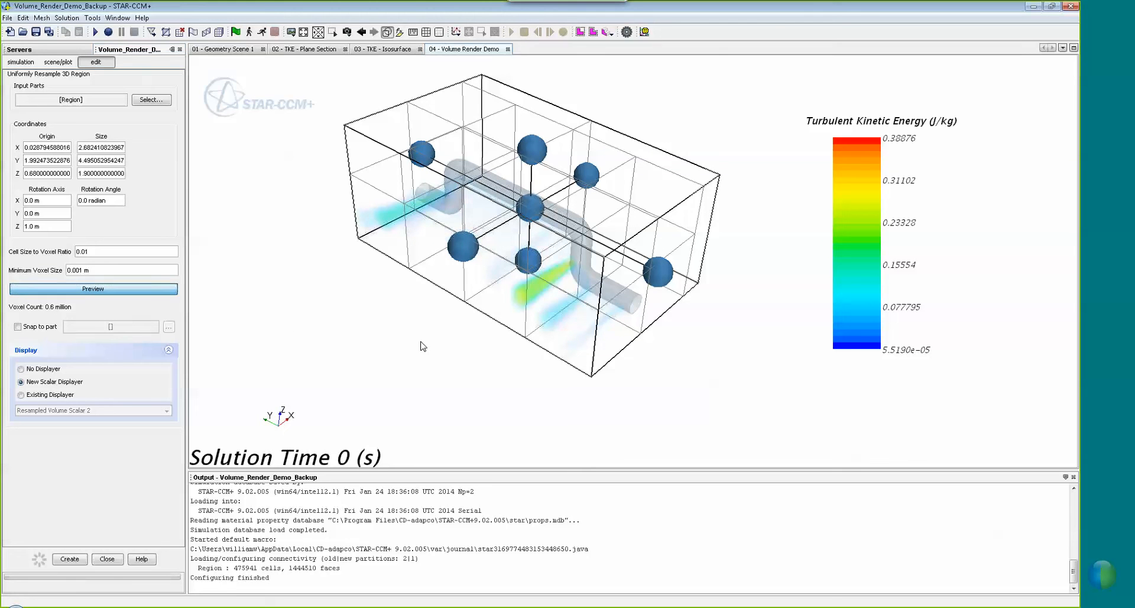
Reduce Minimum Voxel Size to 0.01 m and preview the 0.6 million voxel grid
{"action": "left_click_drag", "start_coordinate": [420, 346], "coordinate": [454, 335]}
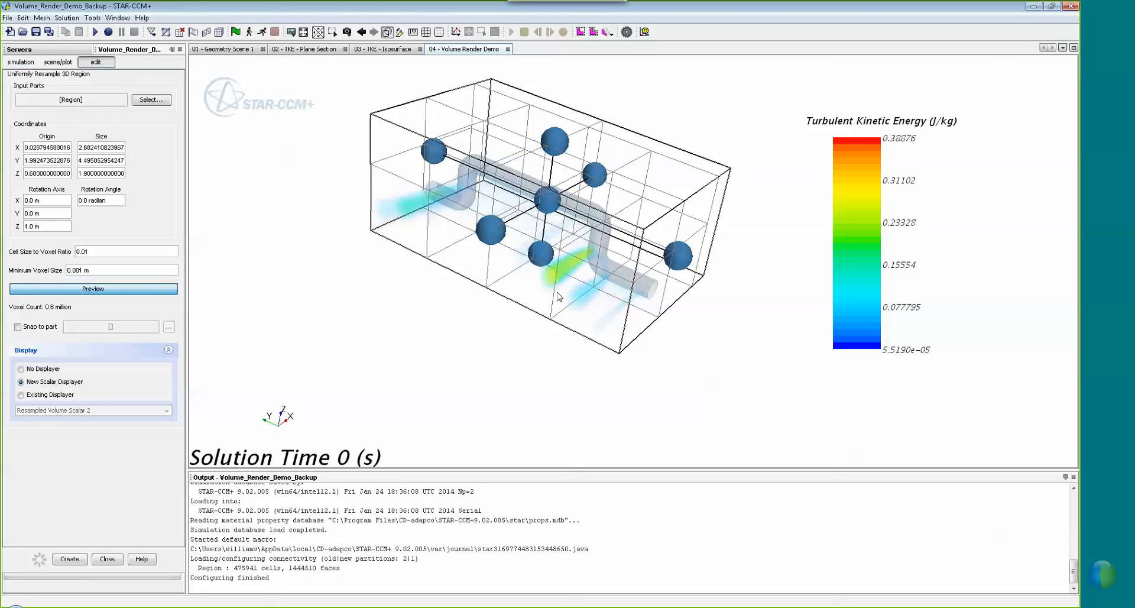
{"action": "triple_click", "coordinate": [79, 271]}
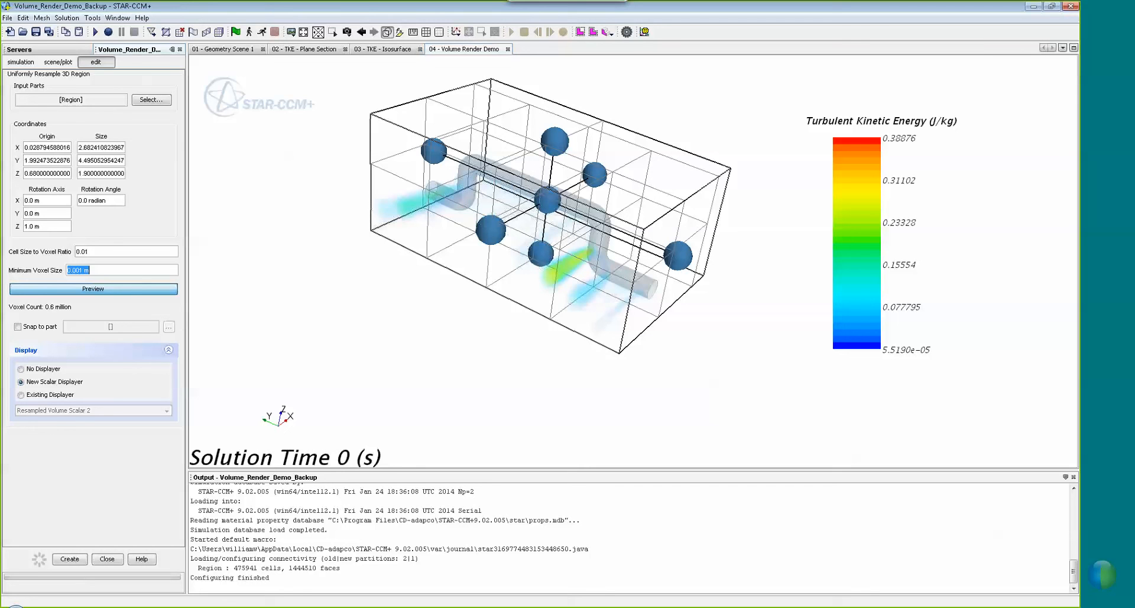
{"action": "double_click", "coordinate": [78, 274]}
{"action": "left_click", "coordinate": [78, 271]}
{"action": "key", "text": "BackSpace"}
{"action": "left_click", "coordinate": [128, 290]}
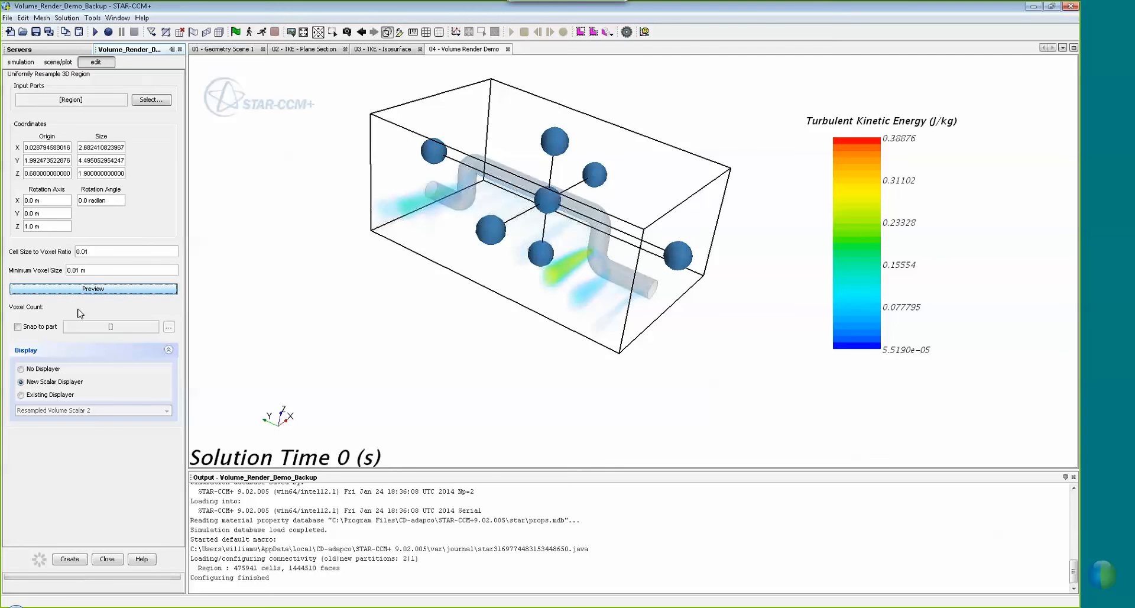
{"action": "left_click", "coordinate": [134, 289]}
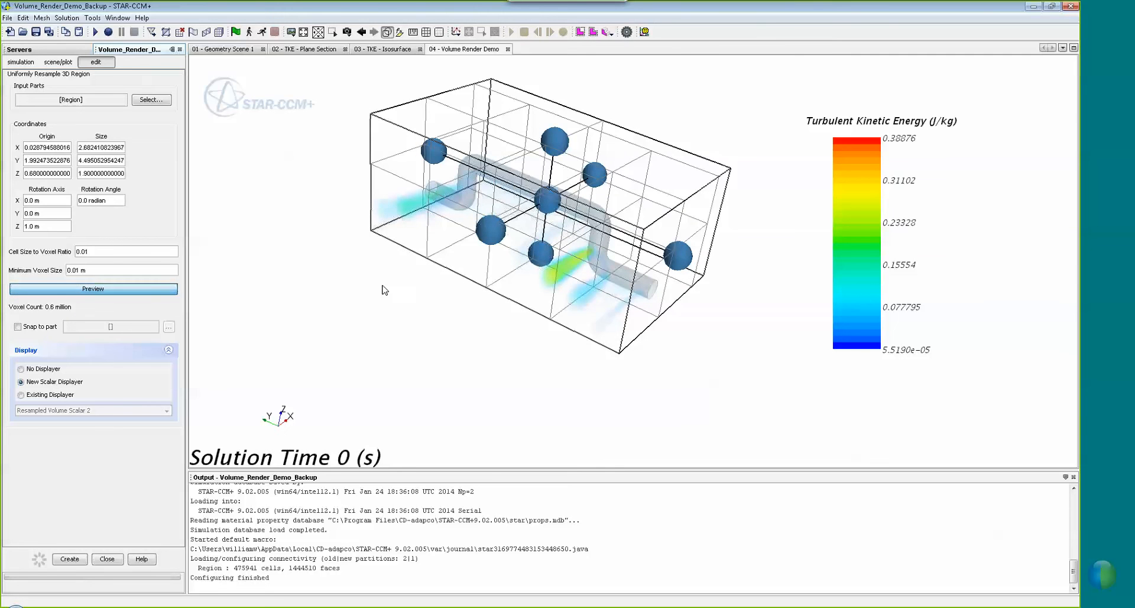
{"action": "left_click_drag", "start_coordinate": [382, 285], "coordinate": [370, 286]}
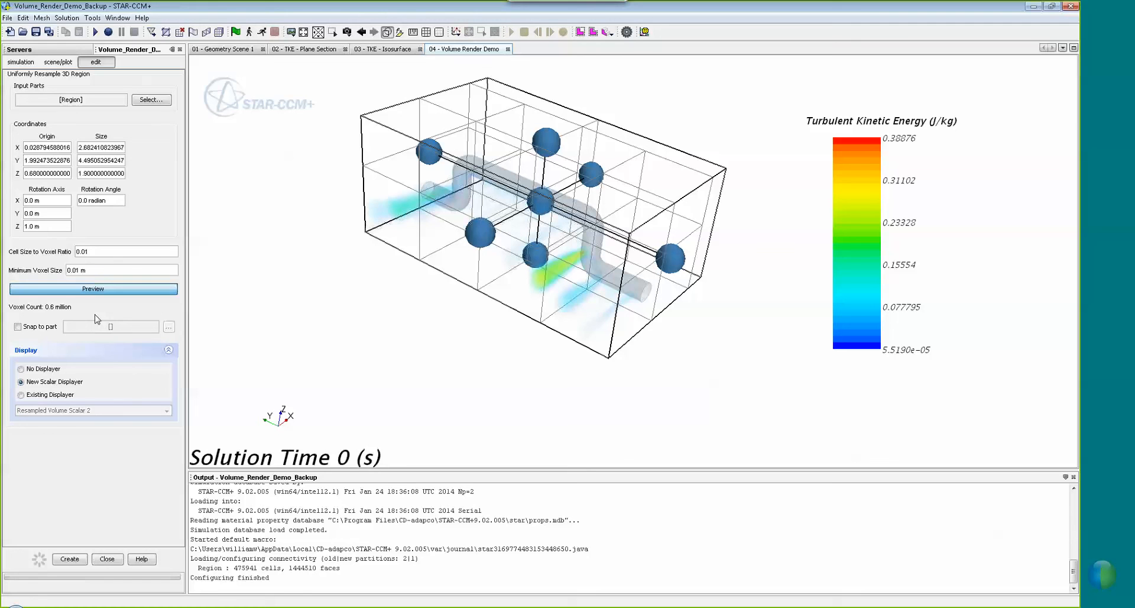
Set the voxel ratio back to 0.1 and preview the 2.9 million voxel grid
{"action": "double_click", "coordinate": [86, 253]}
{"action": "type", "text": "0.0"}
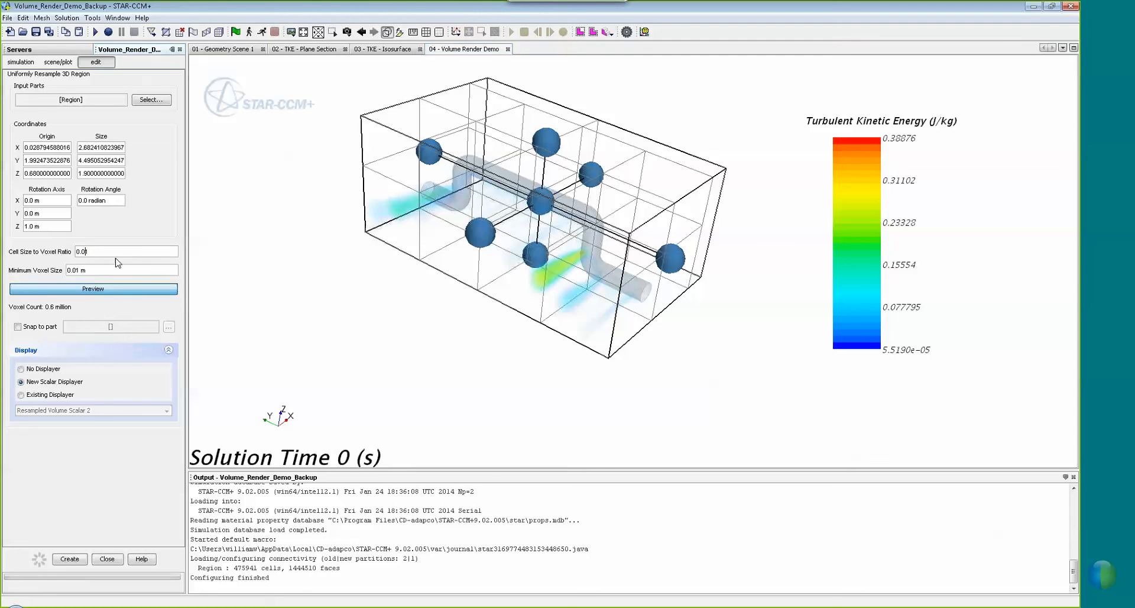
{"action": "type", "text": "1"}
{"action": "key", "text": "BackSpace"}
{"action": "key", "text": "BackSpace"}
{"action": "type", "text": "1"}
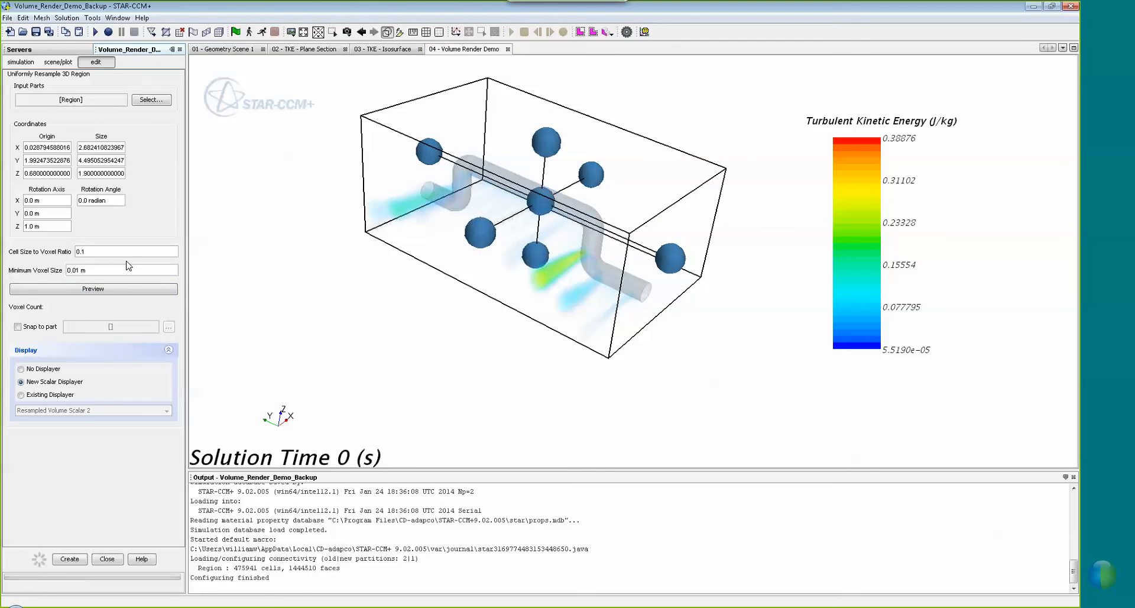
{"action": "left_click", "coordinate": [107, 293]}
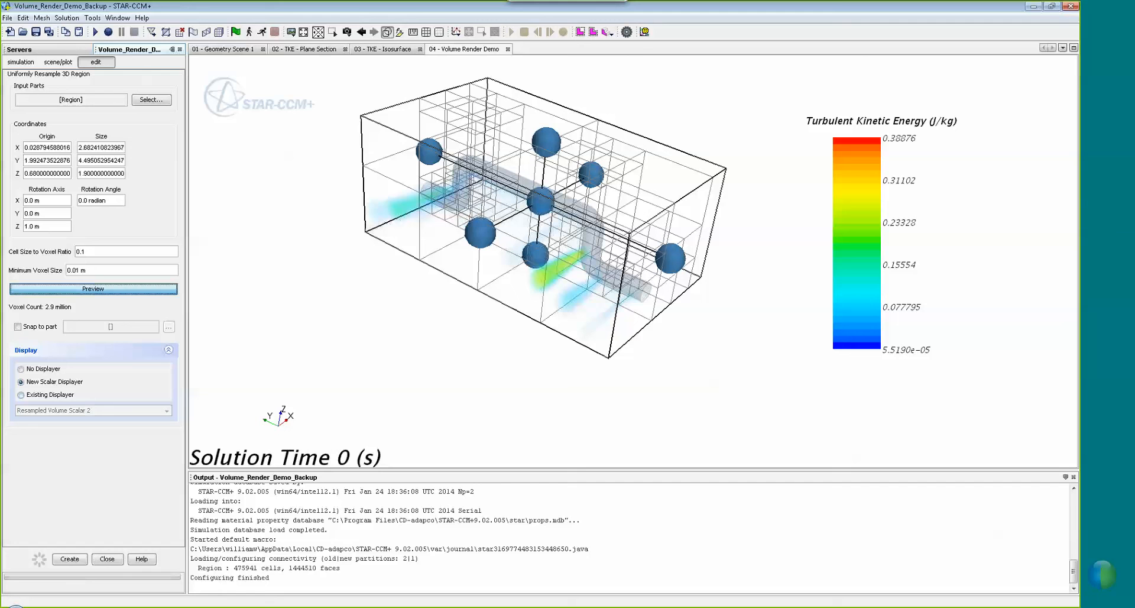
Create Resampled Volume 2 with No Displayer and expand it under Derived Parts
{"action": "left_click", "coordinate": [52, 370]}
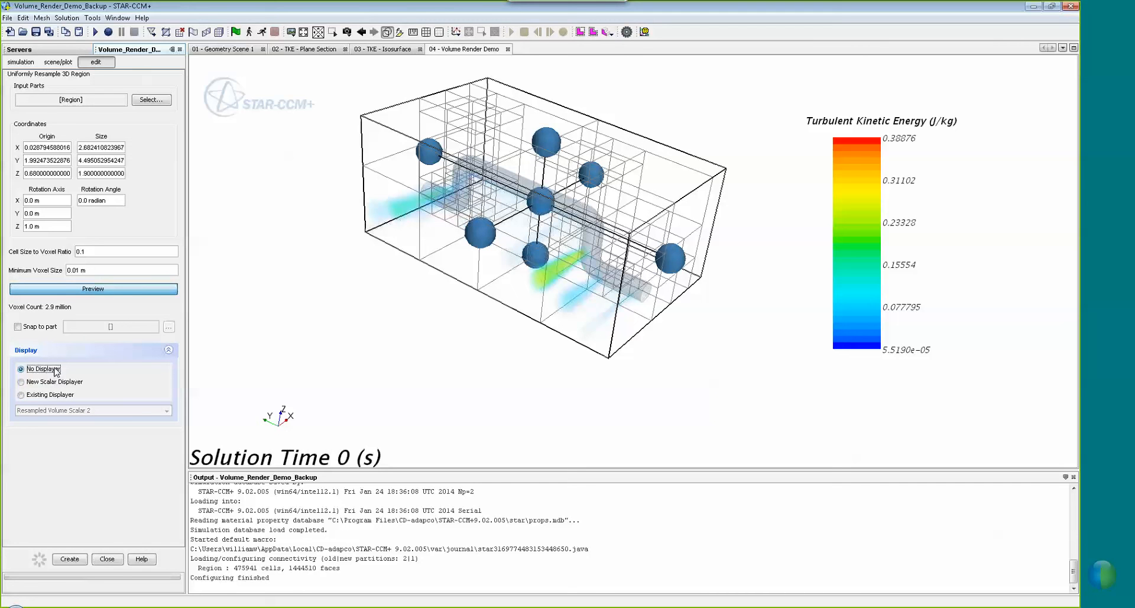
{"action": "left_click", "coordinate": [69, 561]}
{"action": "left_click", "coordinate": [107, 560]}
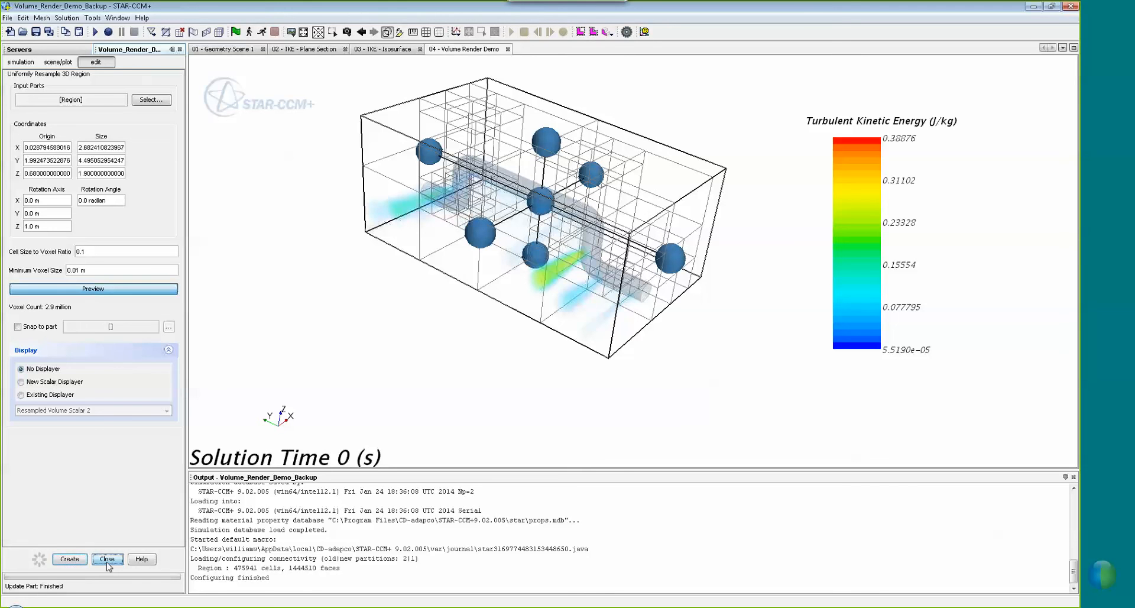
{"action": "left_click", "coordinate": [7, 115]}
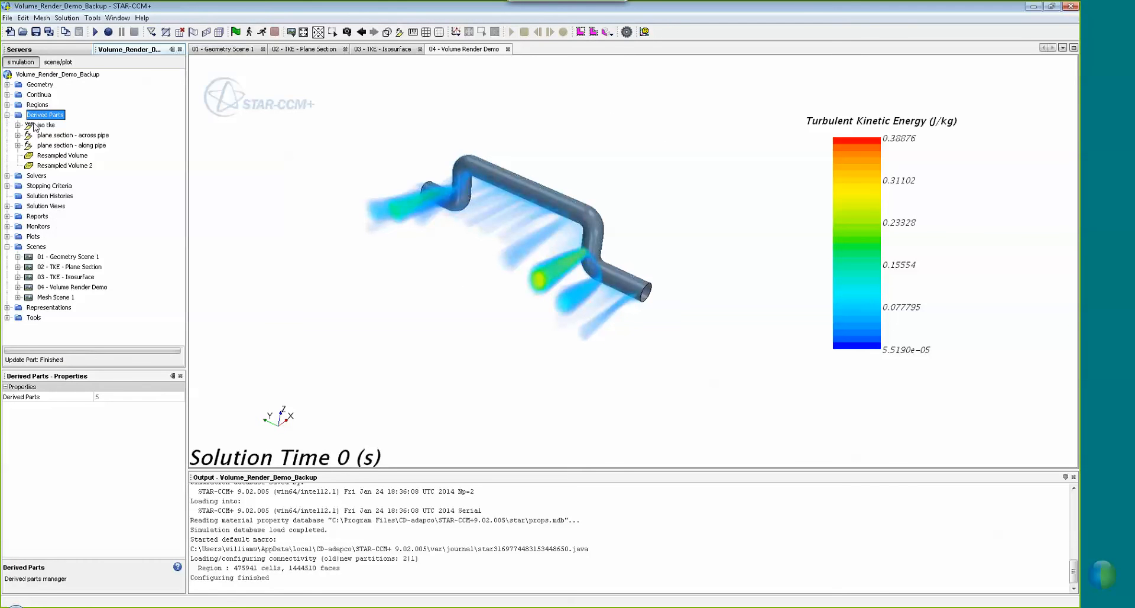
Create a new scalar scene and add Resampled Volume 2 to its Scalar 1 displayer
{"action": "left_click", "coordinate": [68, 166]}
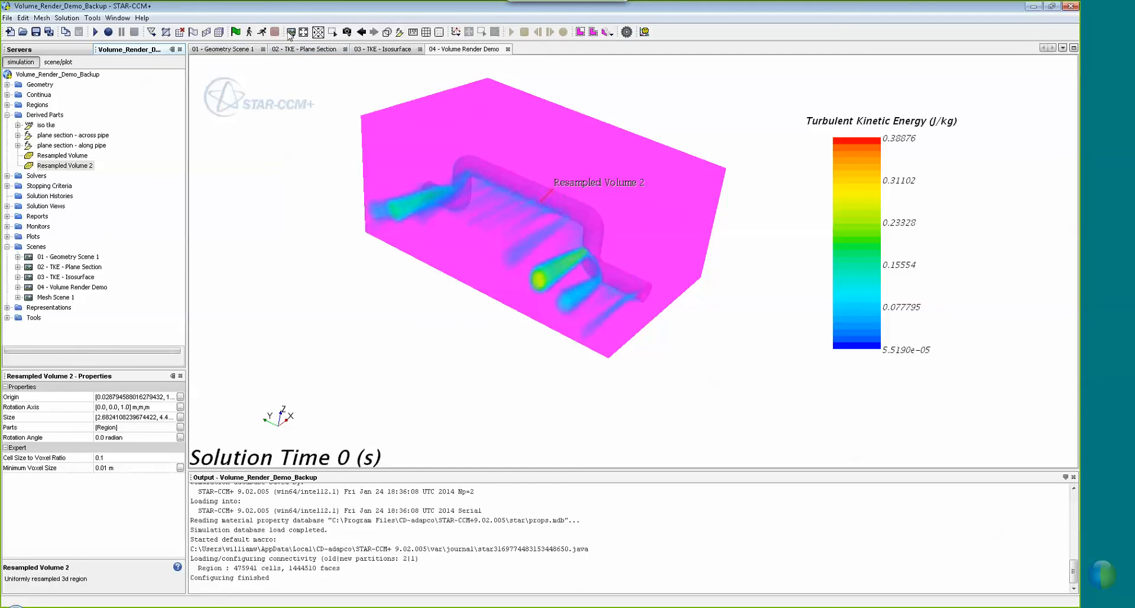
{"action": "left_click", "coordinate": [290, 32]}
{"action": "left_click", "coordinate": [314, 71]}
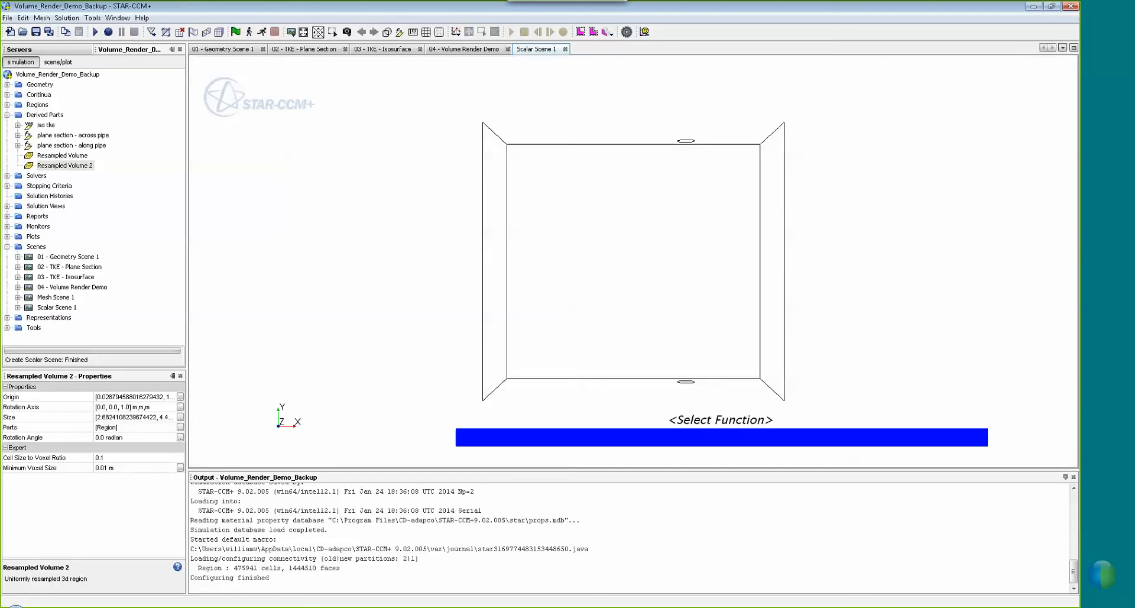
{"action": "left_click_drag", "start_coordinate": [479, 291], "coordinate": [483, 236]}
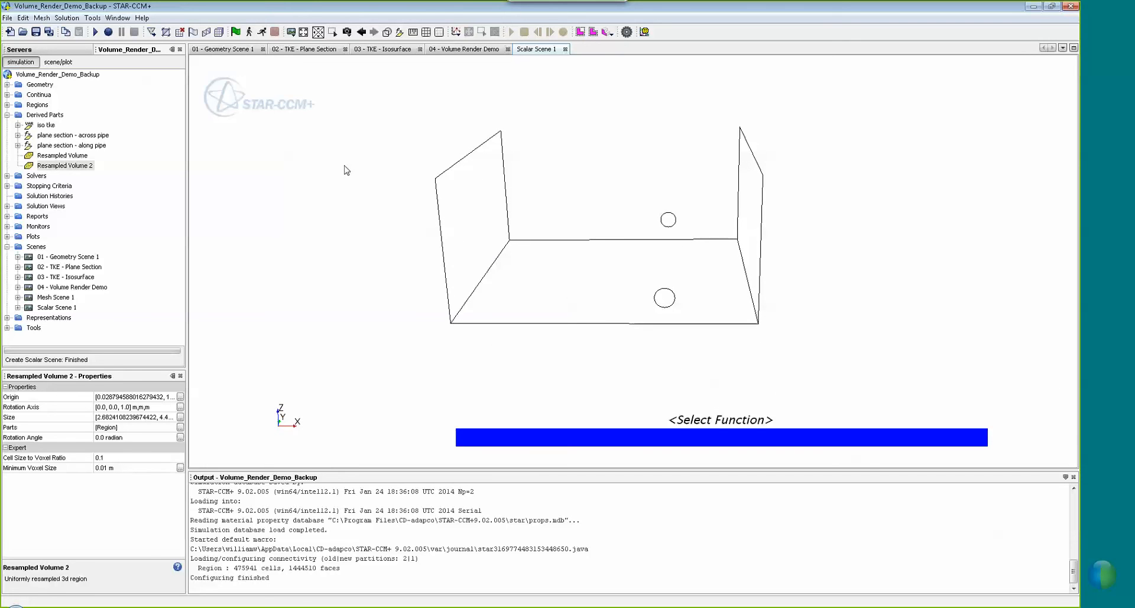
{"action": "left_click_drag", "start_coordinate": [54, 166], "coordinate": [263, 181]}
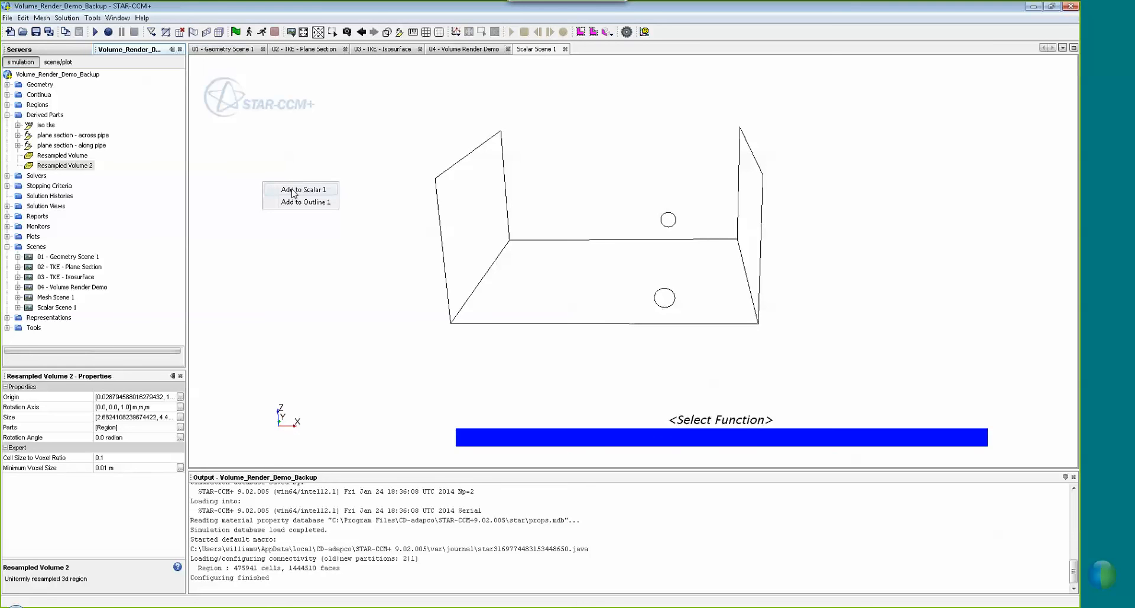
{"action": "left_click", "coordinate": [292, 190]}
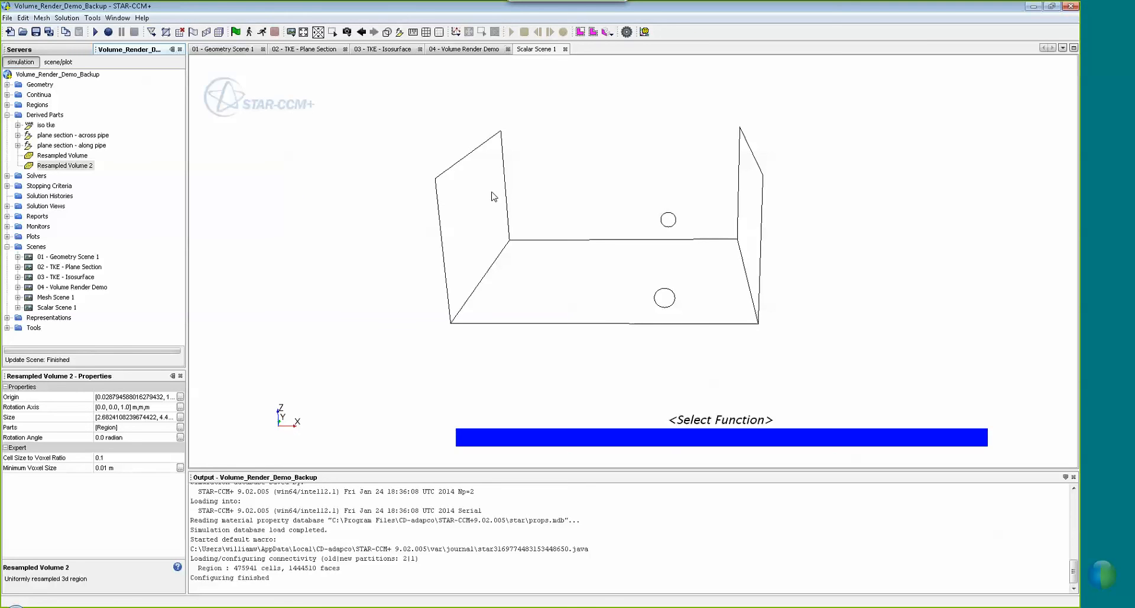
{"action": "left_click_drag", "start_coordinate": [473, 267], "coordinate": [456, 268]}
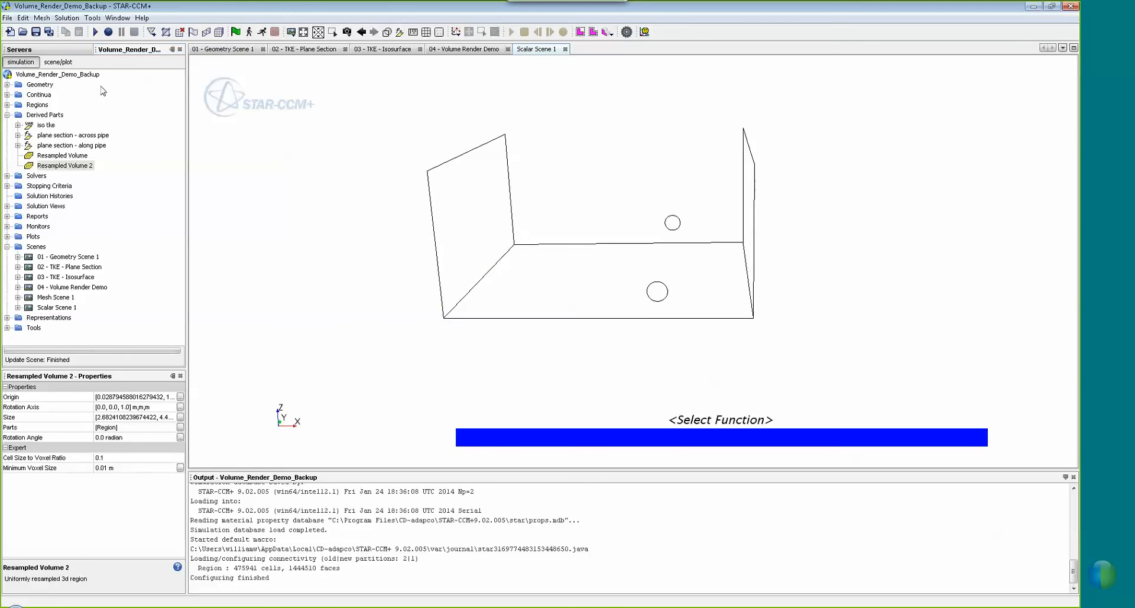
In the scene tree, confirm Resampled Volume 2 under Scalar 1's parts and select Scalar Field
{"action": "left_click", "coordinate": [57, 62]}
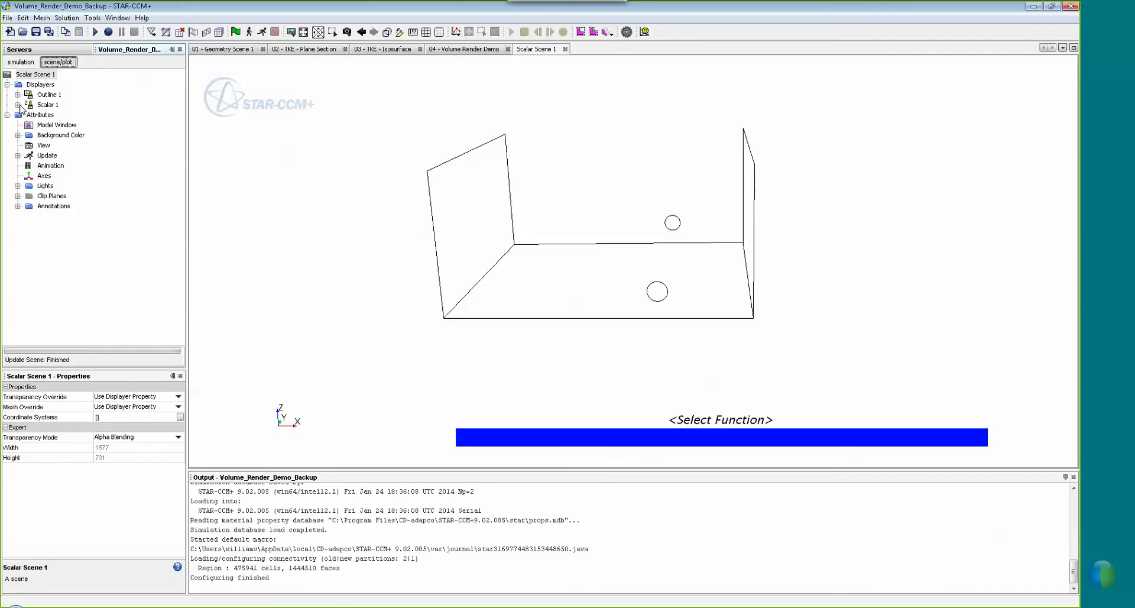
{"action": "left_click", "coordinate": [18, 105]}
{"action": "left_click", "coordinate": [28, 114]}
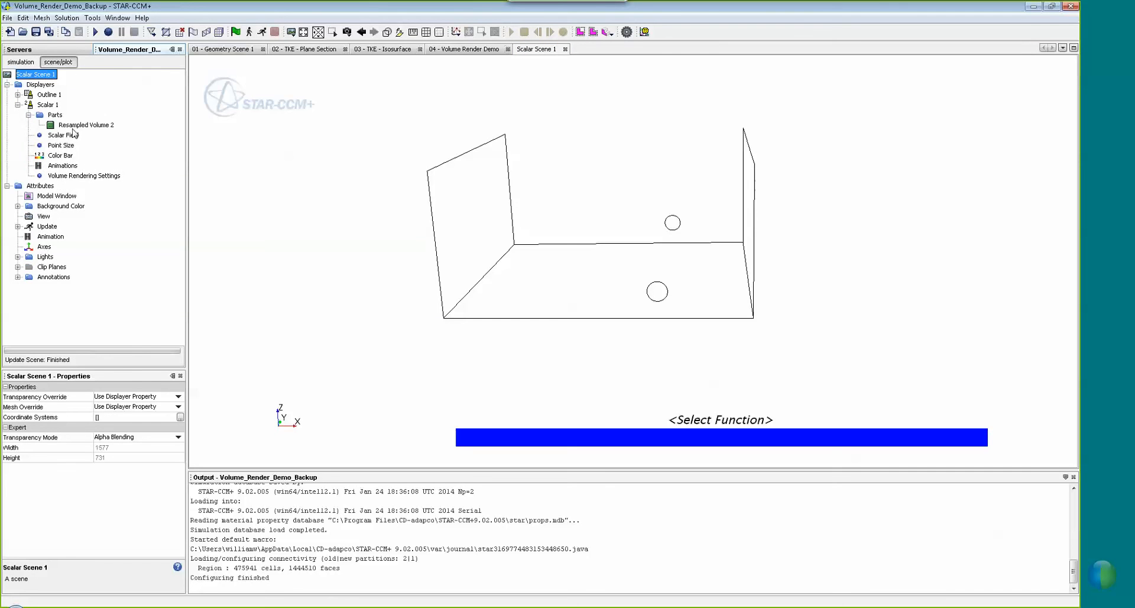
{"action": "left_click", "coordinate": [81, 125]}
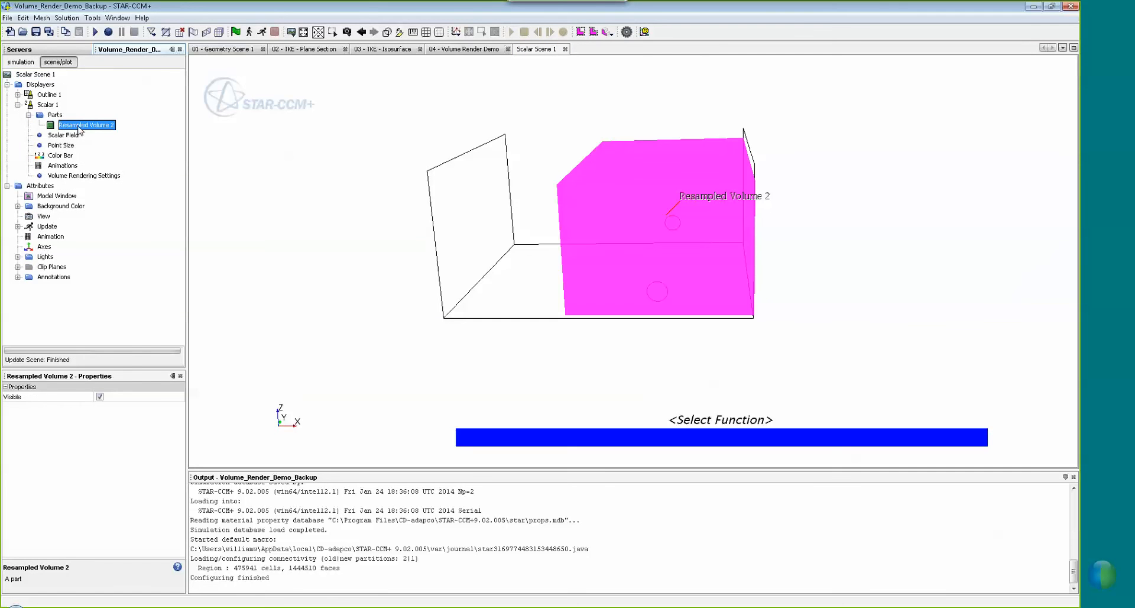
{"action": "left_click", "coordinate": [40, 106]}
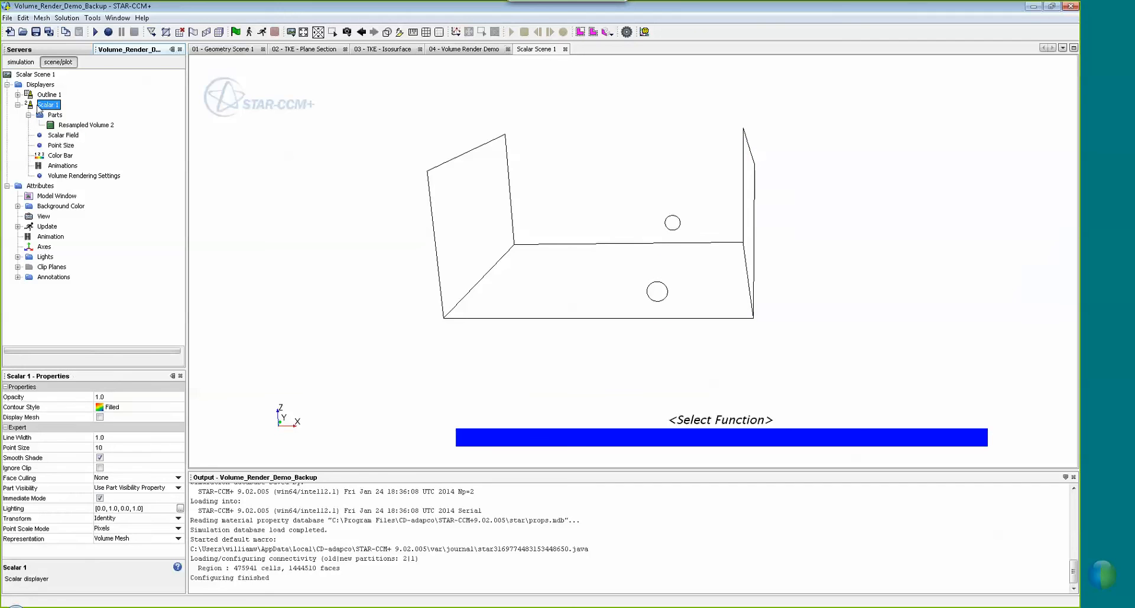
{"action": "left_click", "coordinate": [64, 136]}
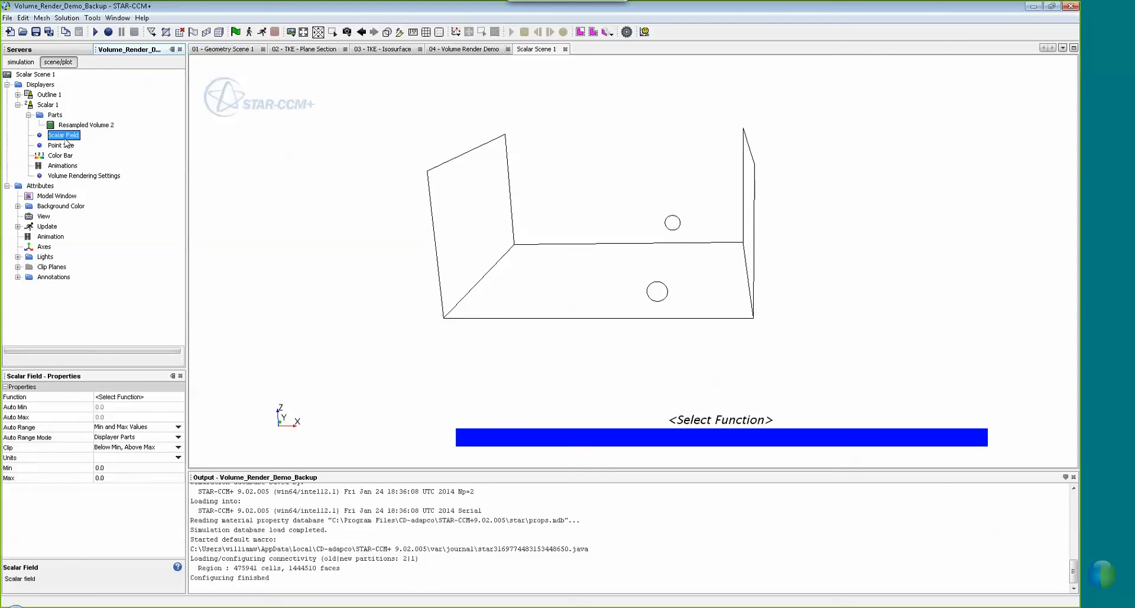
Set the Scalar Field Function to Turbulent Kinetic Energy
{"action": "left_click", "coordinate": [128, 398]}
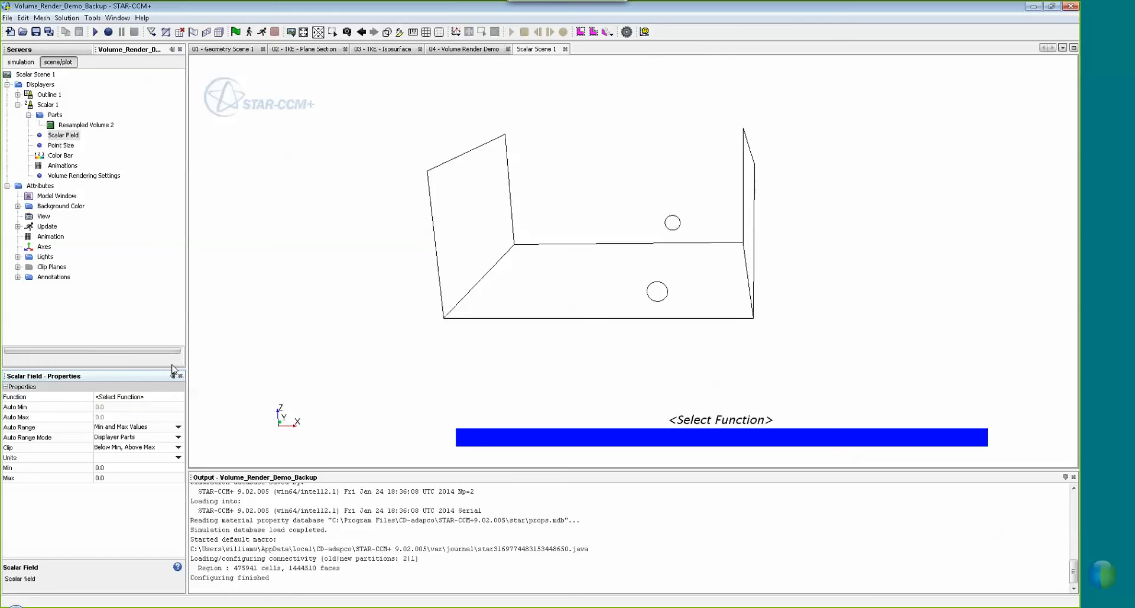
{"action": "left_click", "coordinate": [137, 398]}
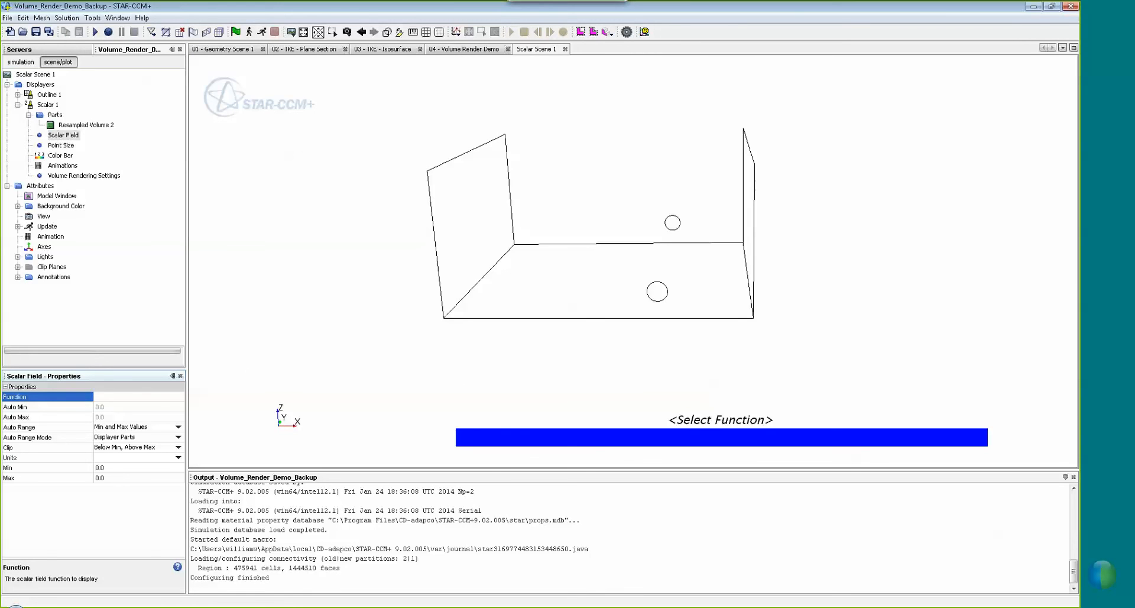
{"action": "left_click", "coordinate": [124, 395]}
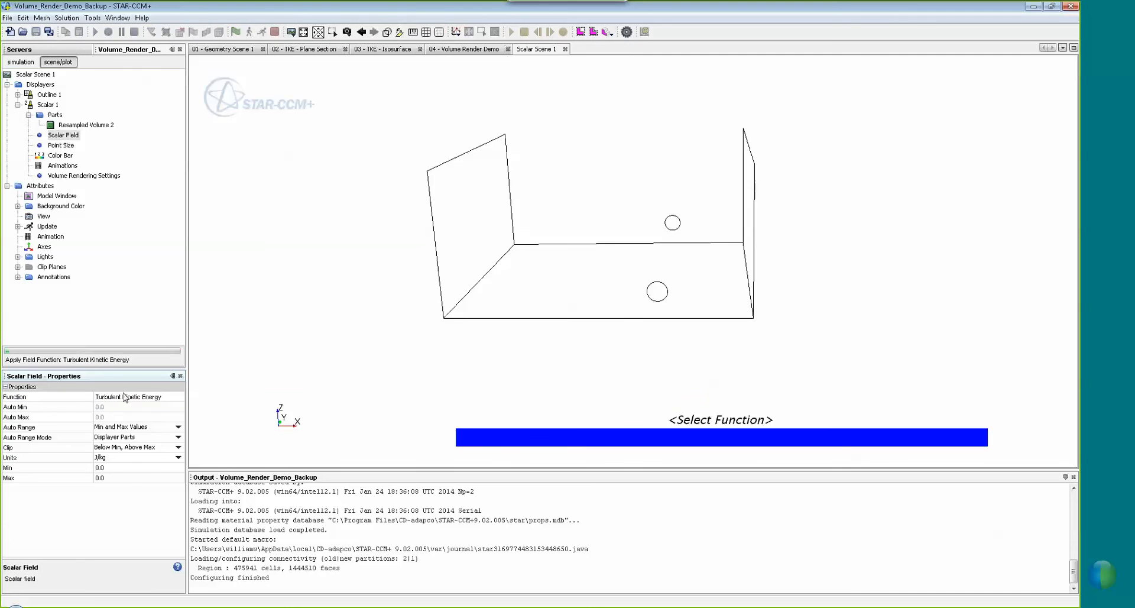
{"action": "left_click_drag", "start_coordinate": [584, 299], "coordinate": [646, 260]}
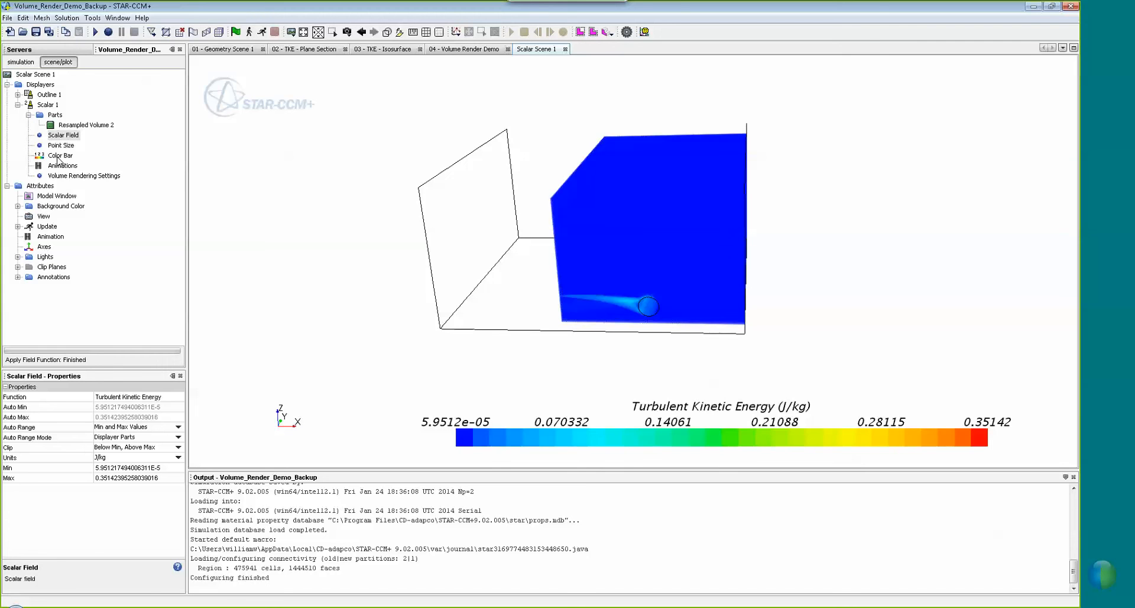
Set the Color Bar's colour map to blue-red-highpass
{"action": "left_click", "coordinate": [59, 155]}
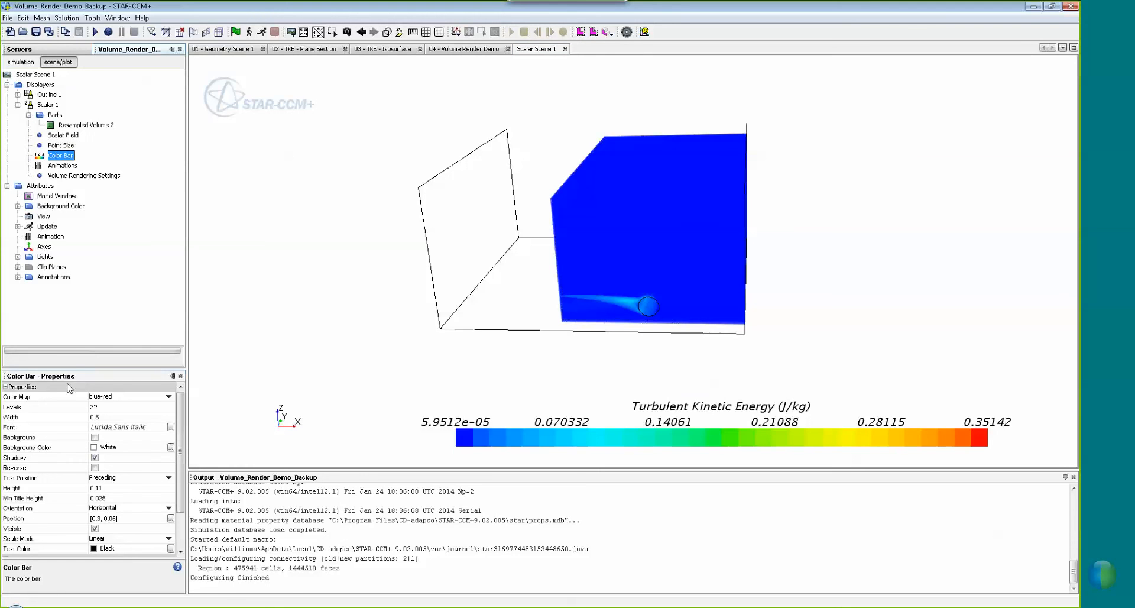
{"action": "left_click", "coordinate": [59, 397]}
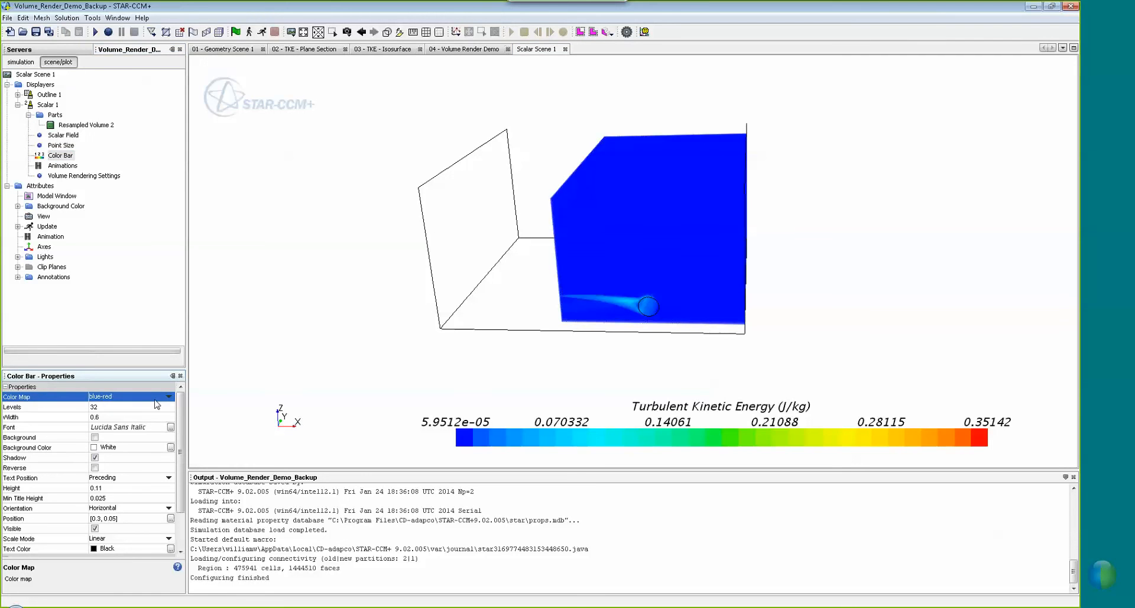
{"action": "left_click", "coordinate": [163, 397]}
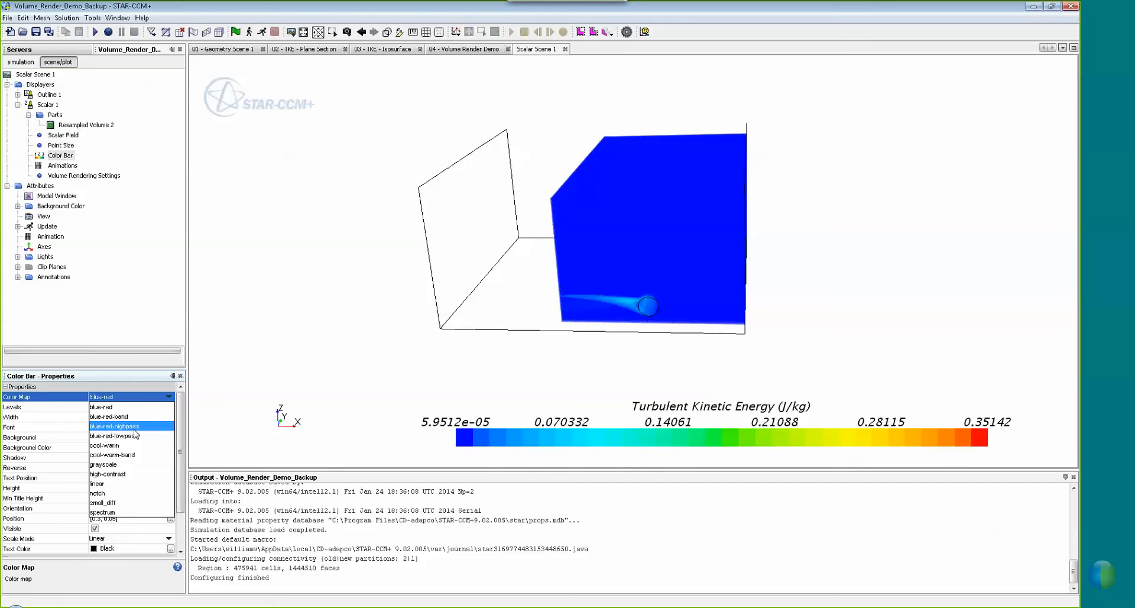
{"action": "left_click", "coordinate": [134, 427]}
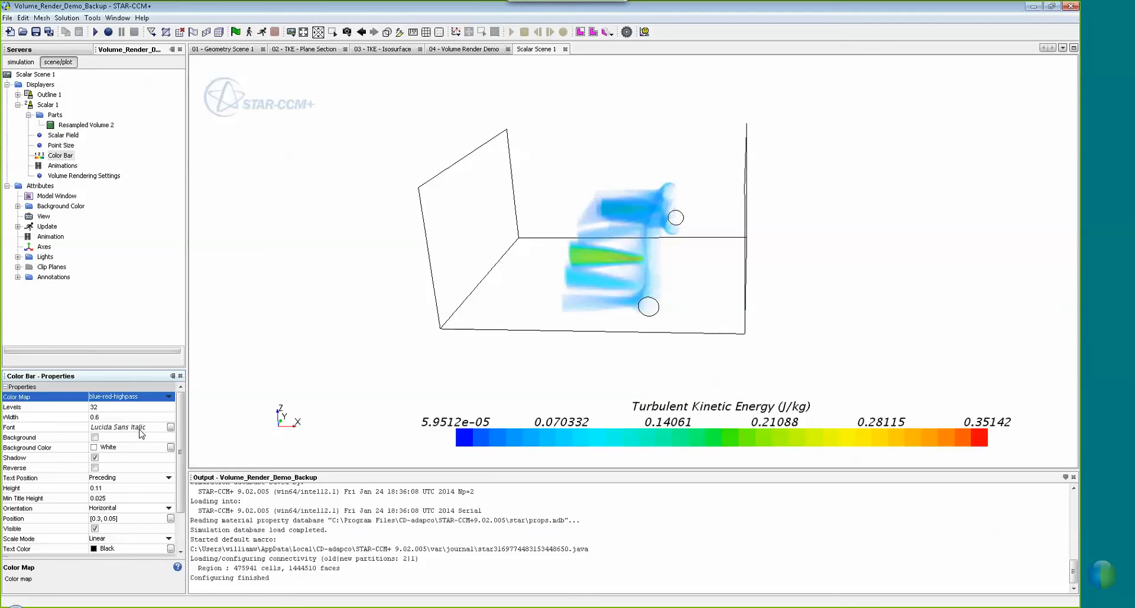
Zoom in, pan and orbit around the translucent TKE plumes on Resampled Volume 2
{"action": "left_click_drag", "start_coordinate": [565, 284], "coordinate": [594, 252]}
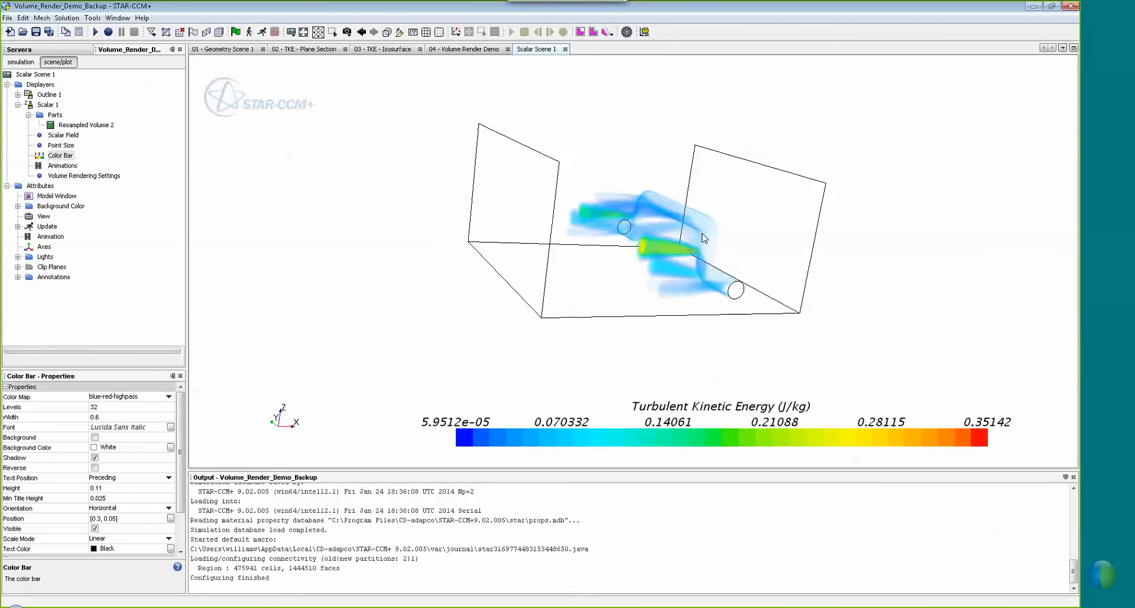
{"action": "scroll", "coordinate": [663, 249], "scroll_direction": "up", "scroll_amount": 3}
{"action": "scroll", "coordinate": [656, 249], "scroll_direction": "up", "scroll_amount": 5}
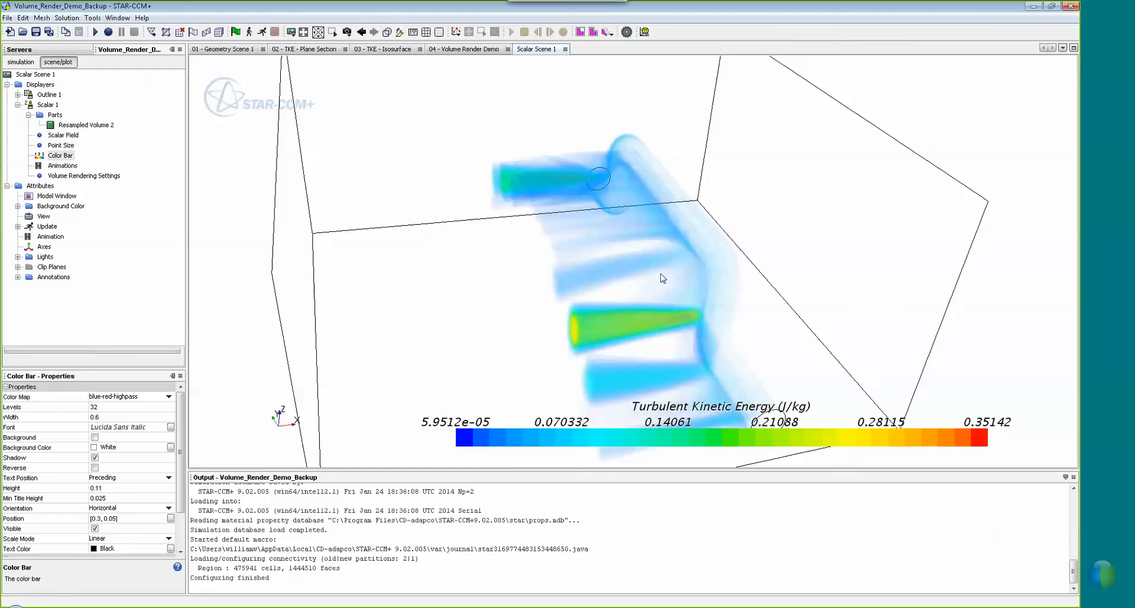
{"action": "scroll", "coordinate": [661, 248], "scroll_direction": "up", "scroll_amount": 3}
{"action": "right_click_drag", "start_coordinate": [657, 208], "coordinate": [654, 231]}
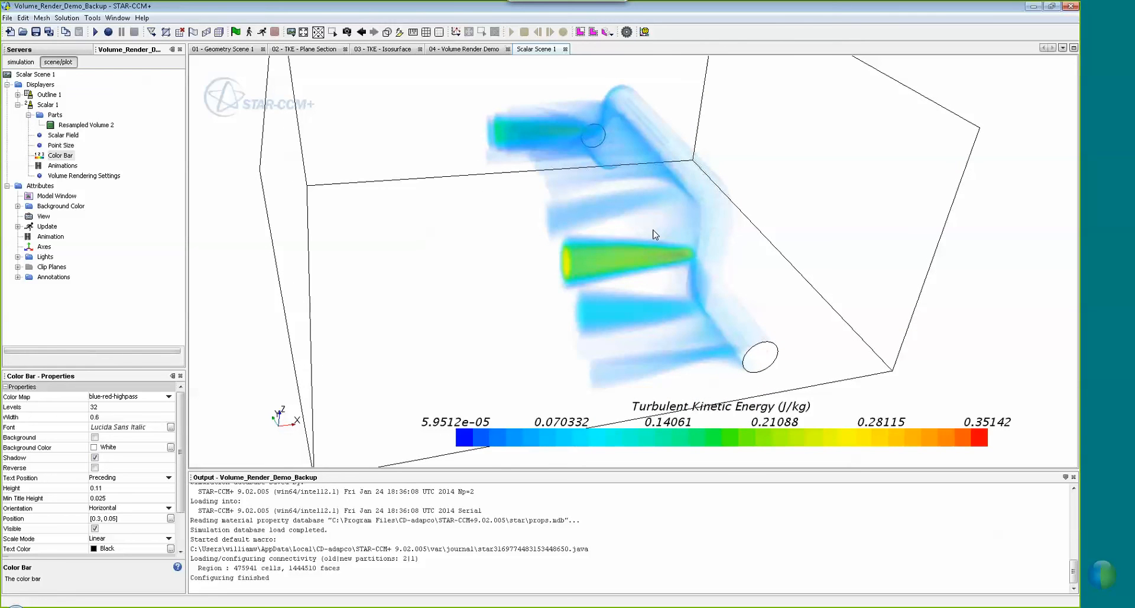
{"action": "mouse_move", "coordinate": [643, 248]}
{"action": "left_mouse_down"}
{"action": "mouse_move", "coordinate": [741, 208]}
{"action": "mouse_move", "coordinate": [679, 235]}
{"action": "left_mouse_up"}
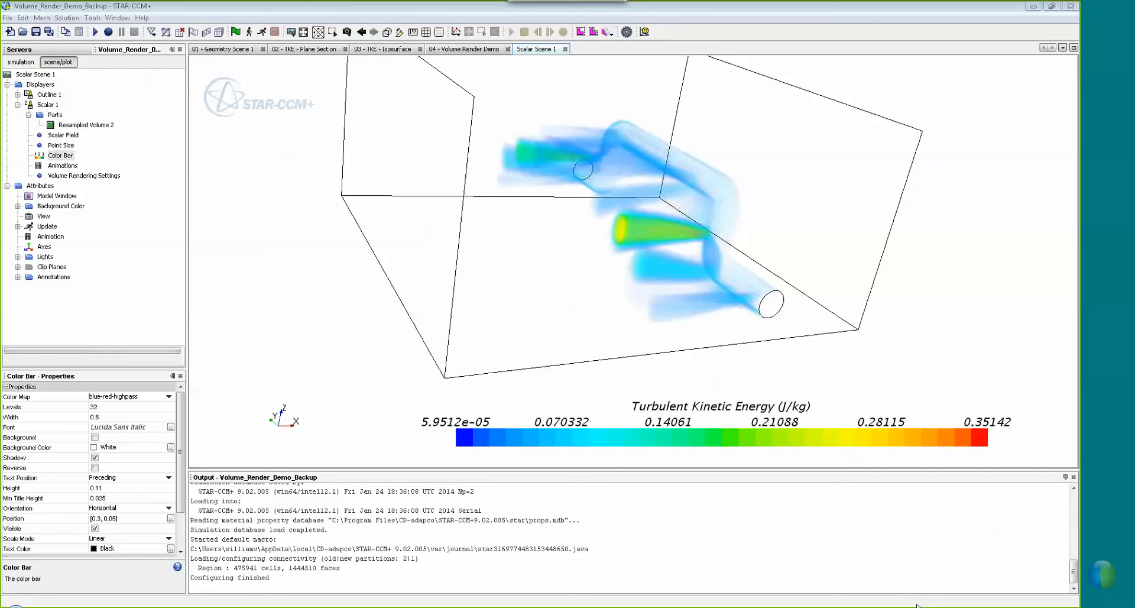
{"action": "key", "text": "super"}
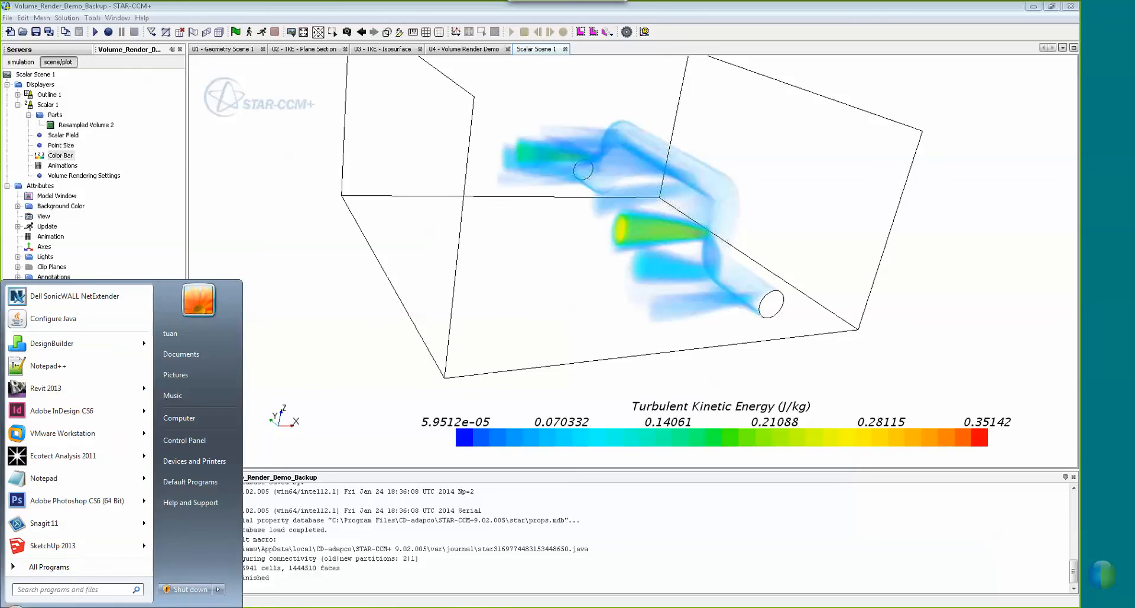
{"action": "key", "text": "Escape"}
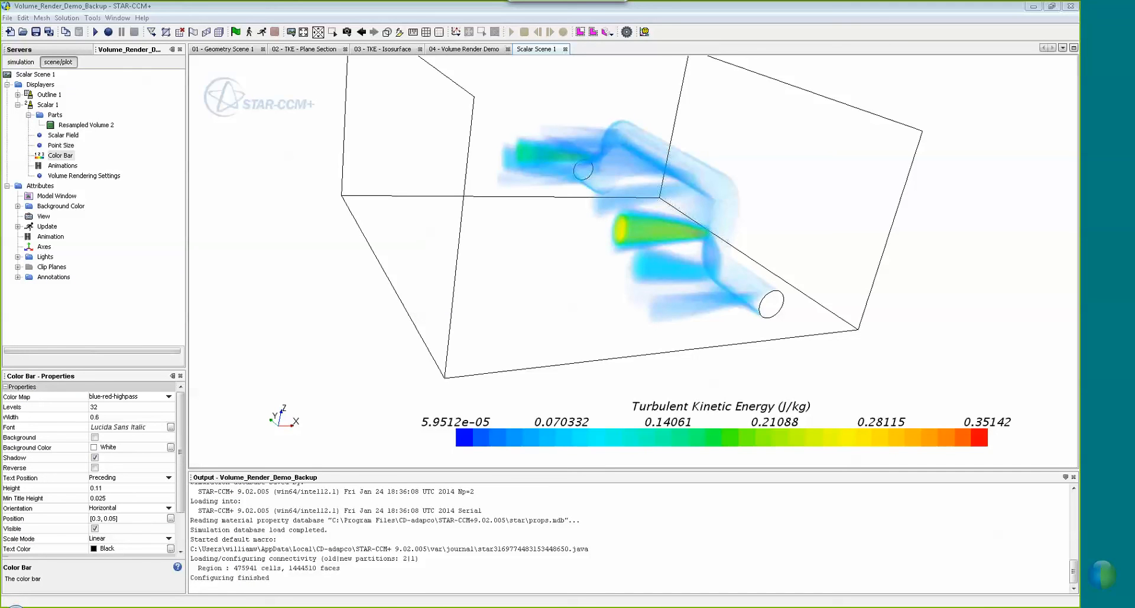